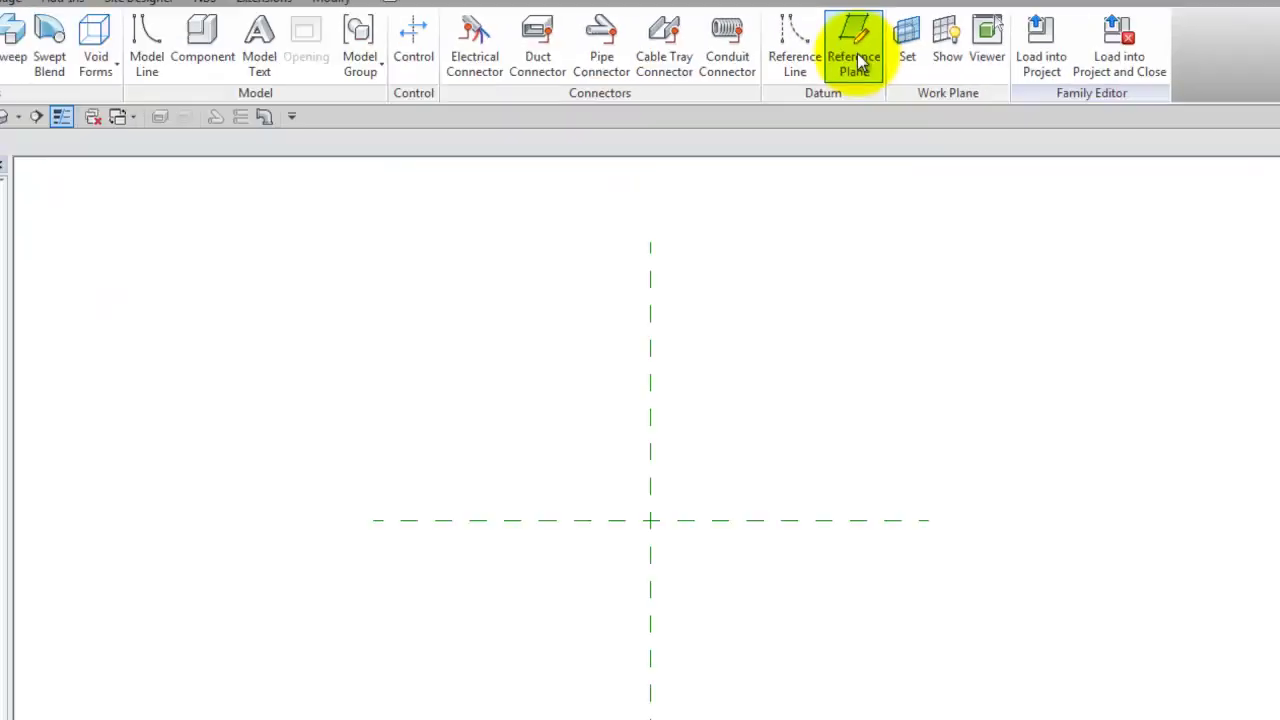
Draw two vertical reference planes, about 1220 left and about 1160 right of the centre plane
left_click(745, 300)
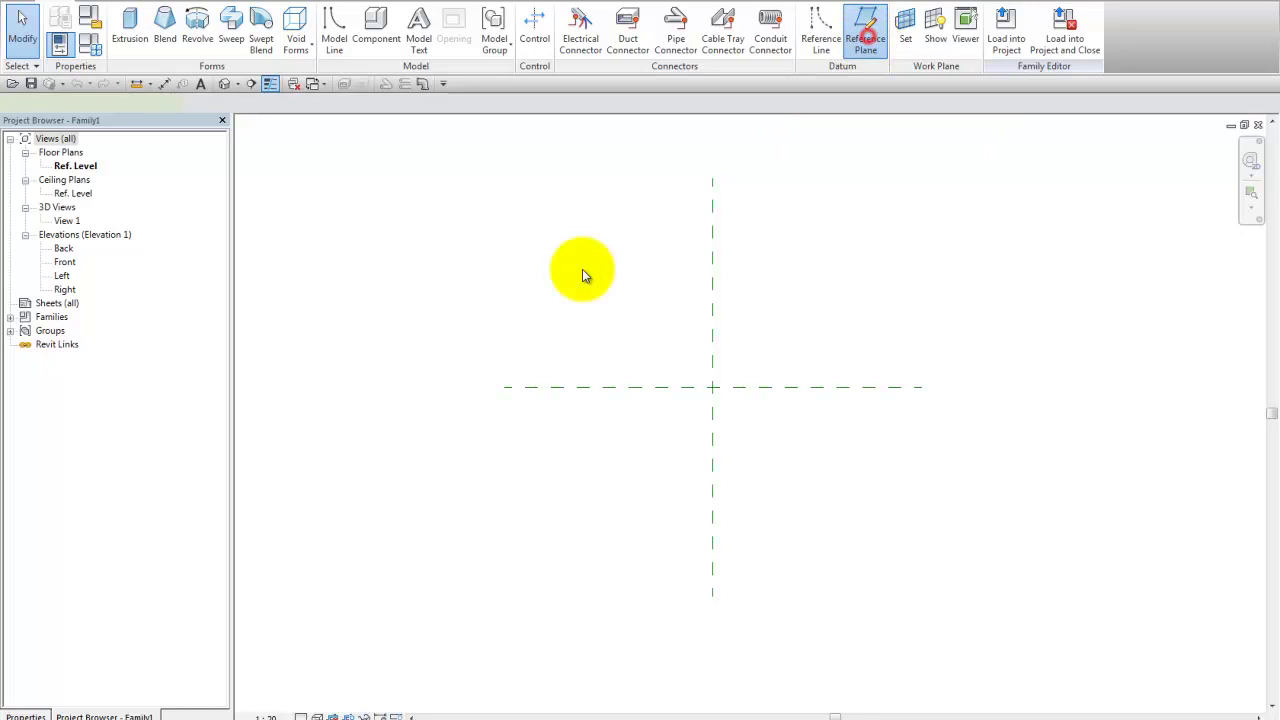
left_click(583, 182)
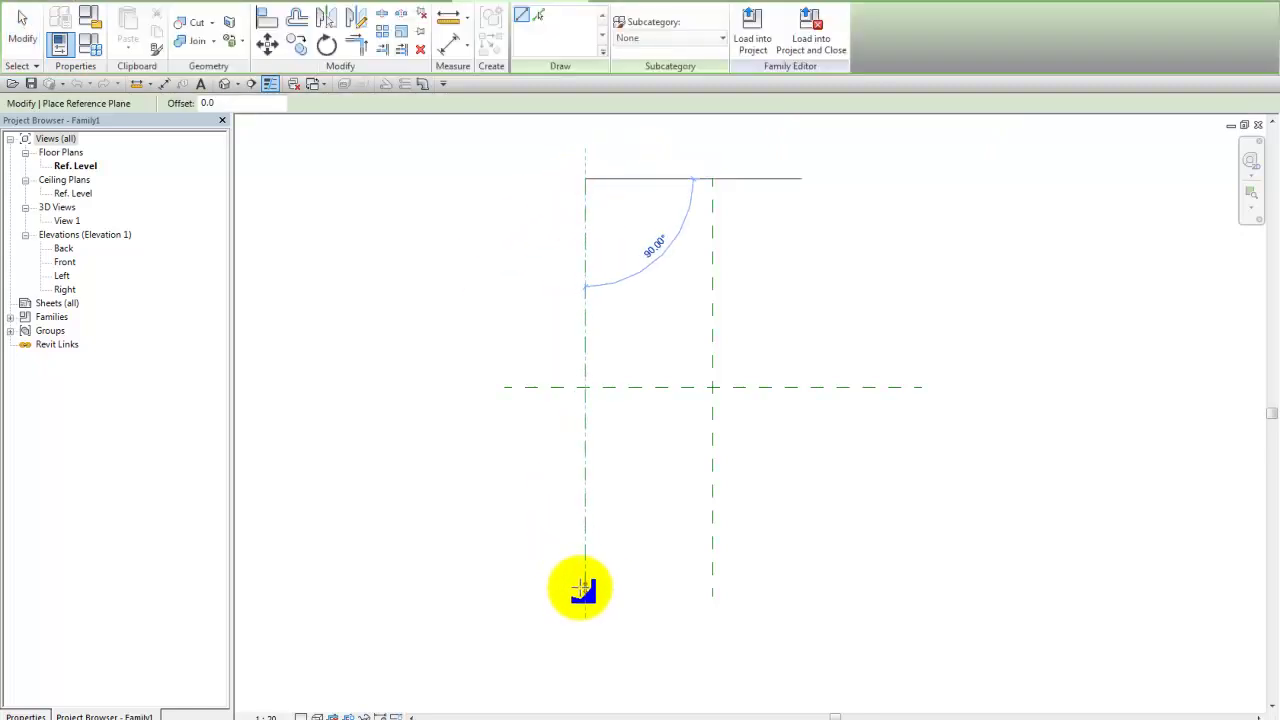
left_click(586, 592)
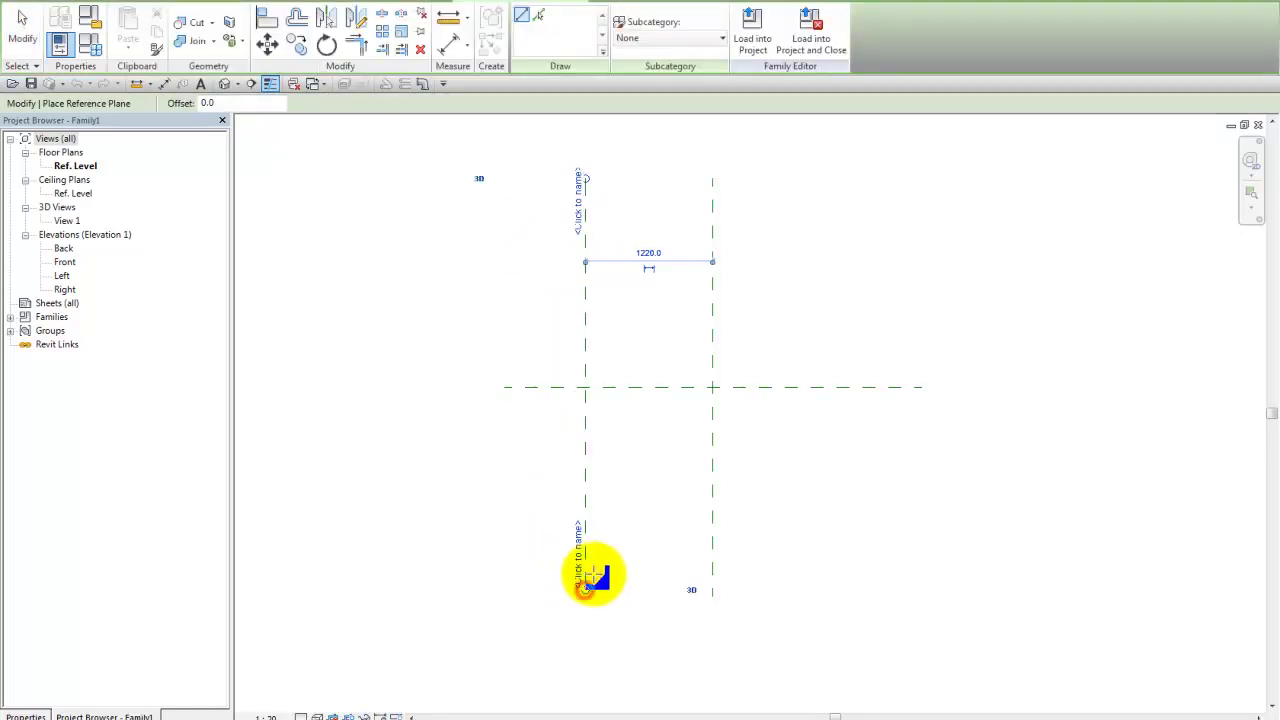
left_click(833, 178)
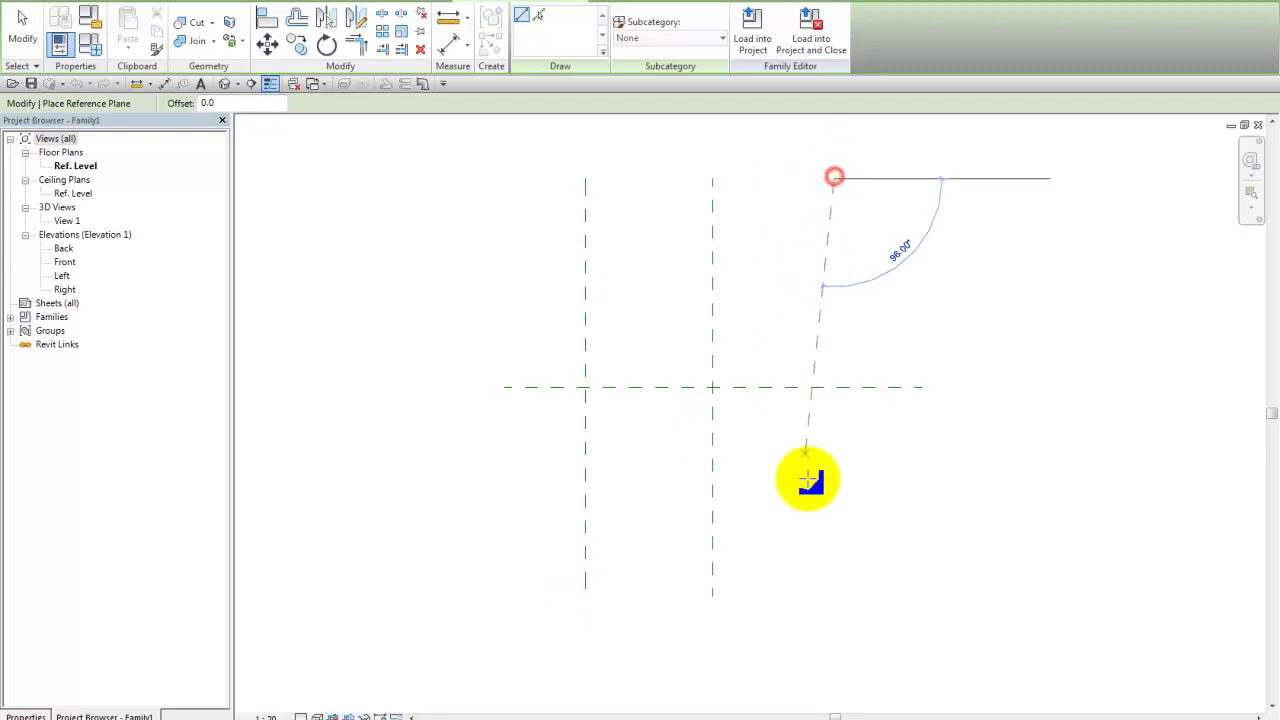
left_click(834, 596)
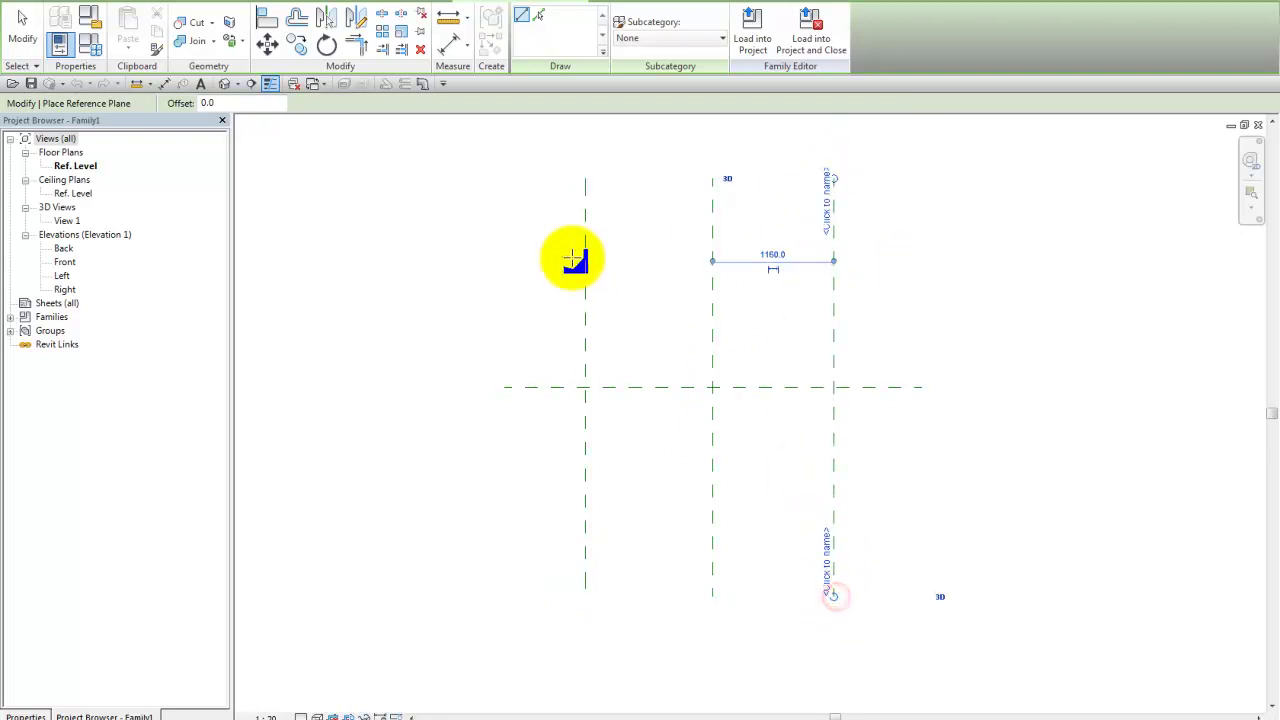
Draw two horizontal reference planes, about 1540 above and about 1300 below the horizontal centre plane
left_click(503, 227)
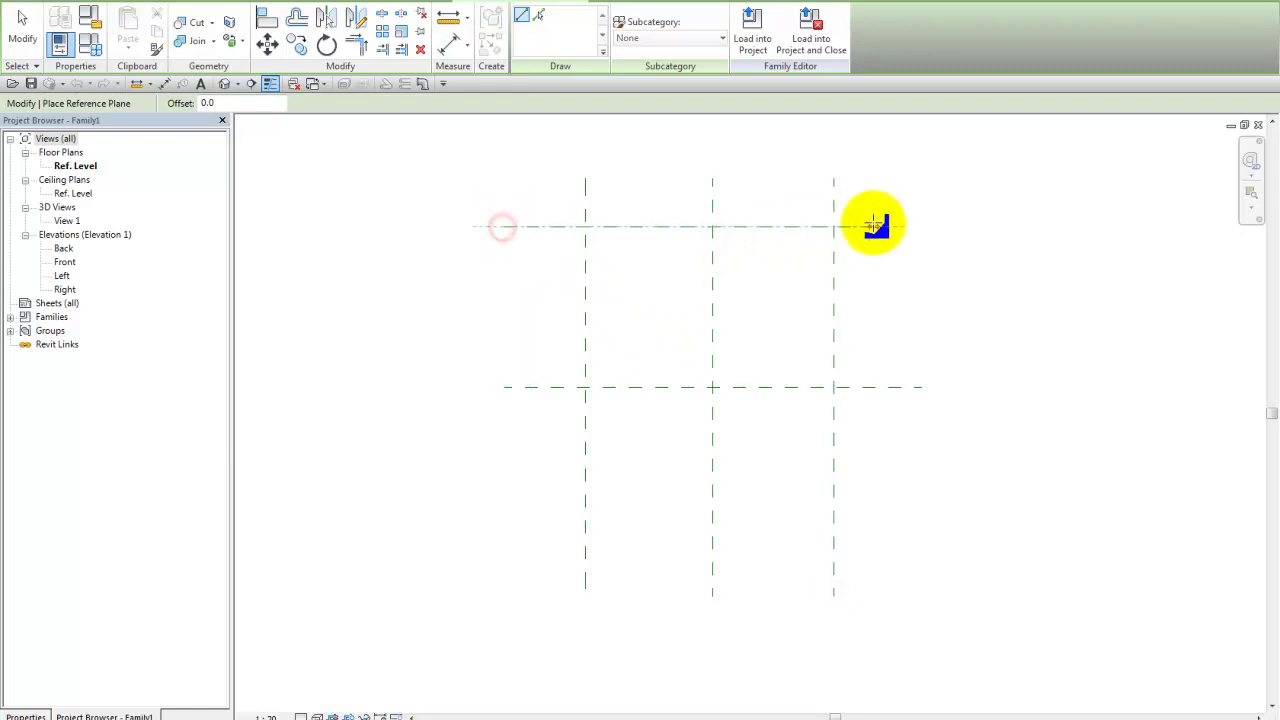
left_click(921, 224)
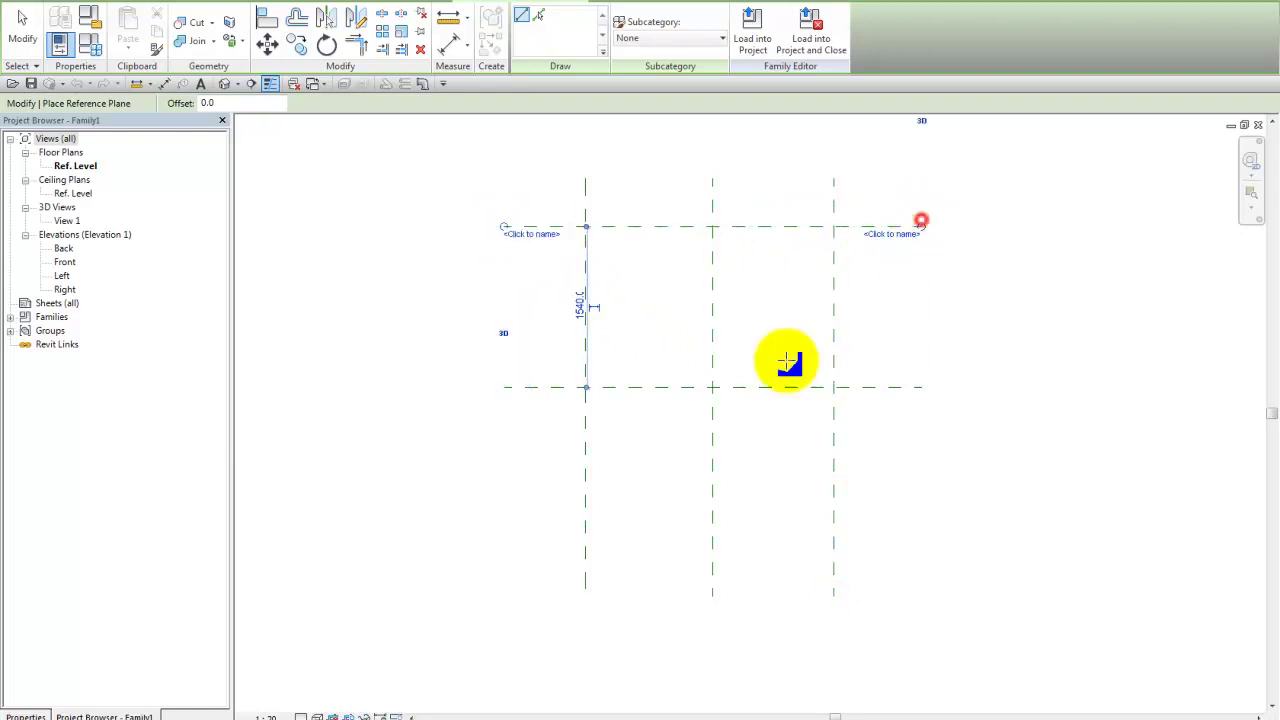
left_click(507, 523)
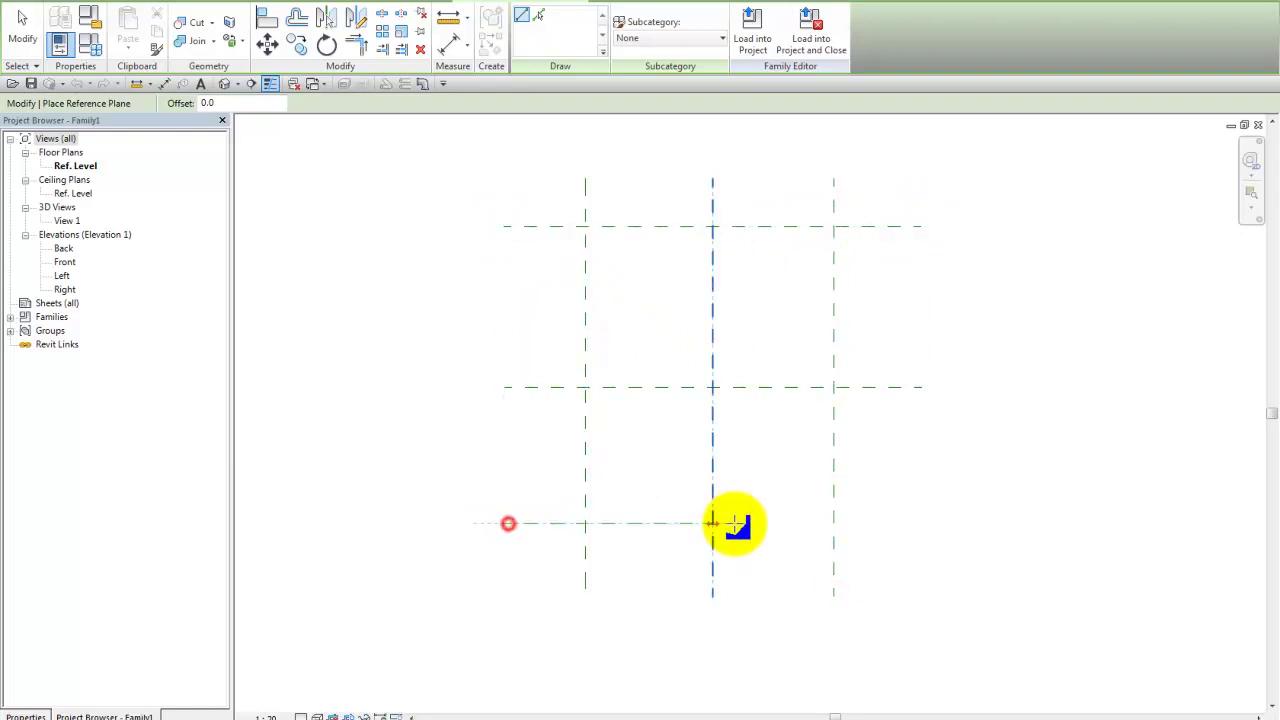
left_click(923, 524)
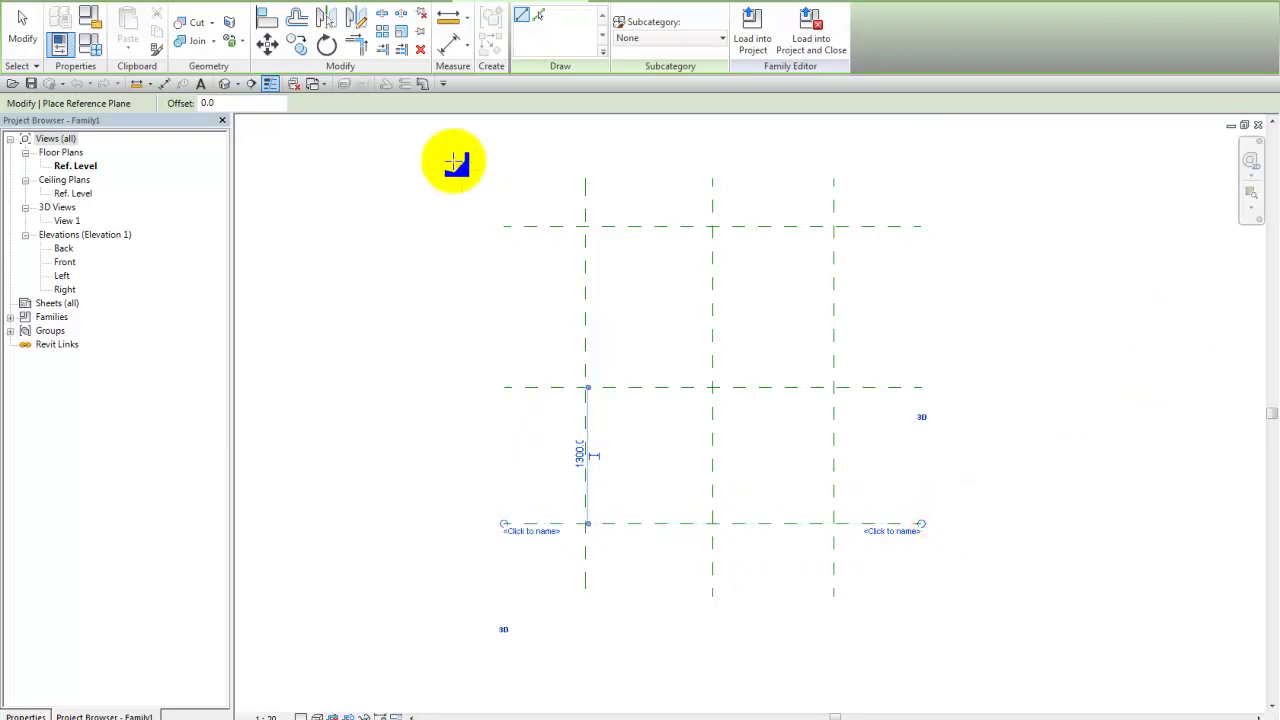
scroll(752, 320, "up", 1)
scroll(629, 423, "down", 2)
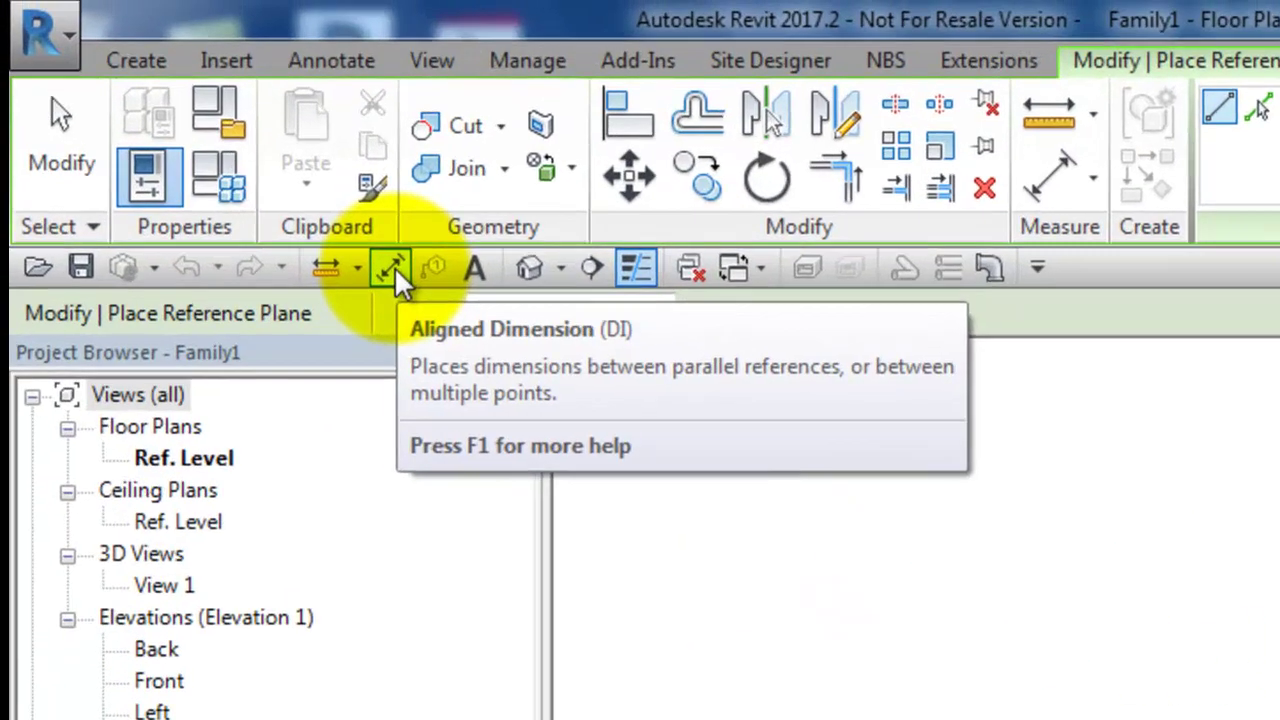
Place an aligned dimension between the two outer vertical reference planes, above the plan
left_click(165, 83)
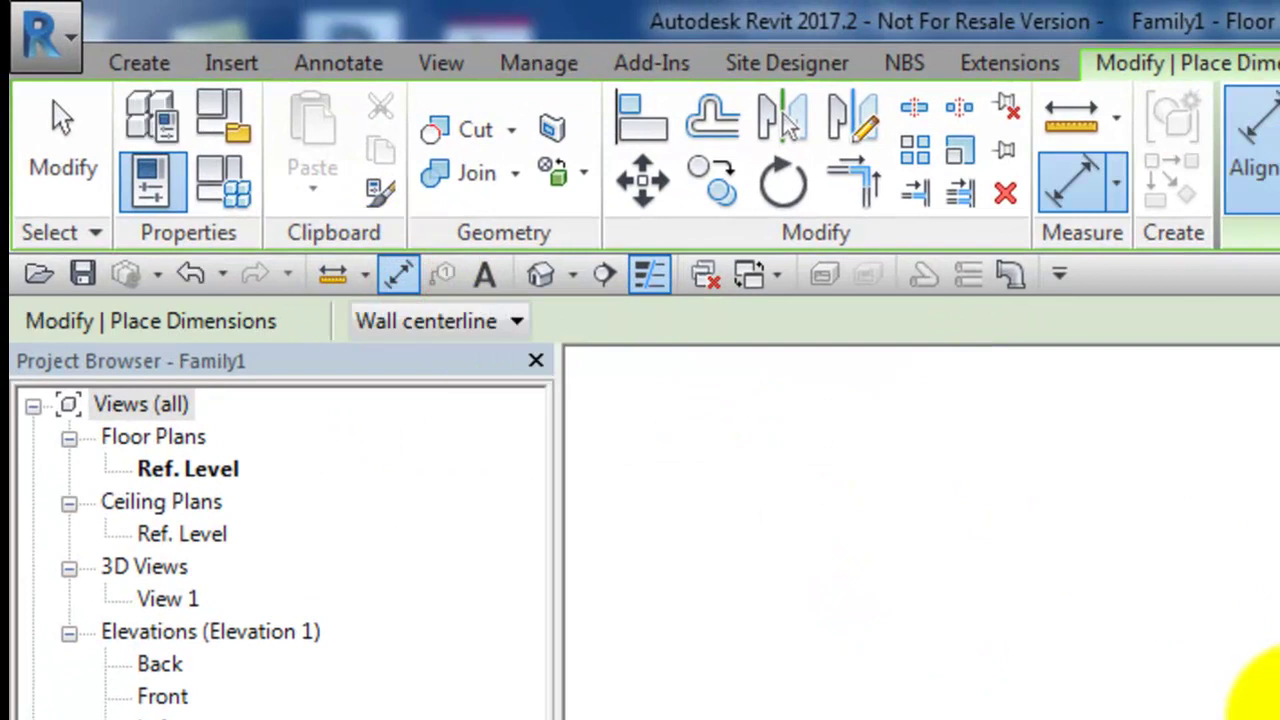
left_click(1020, 549)
left_click(783, 271)
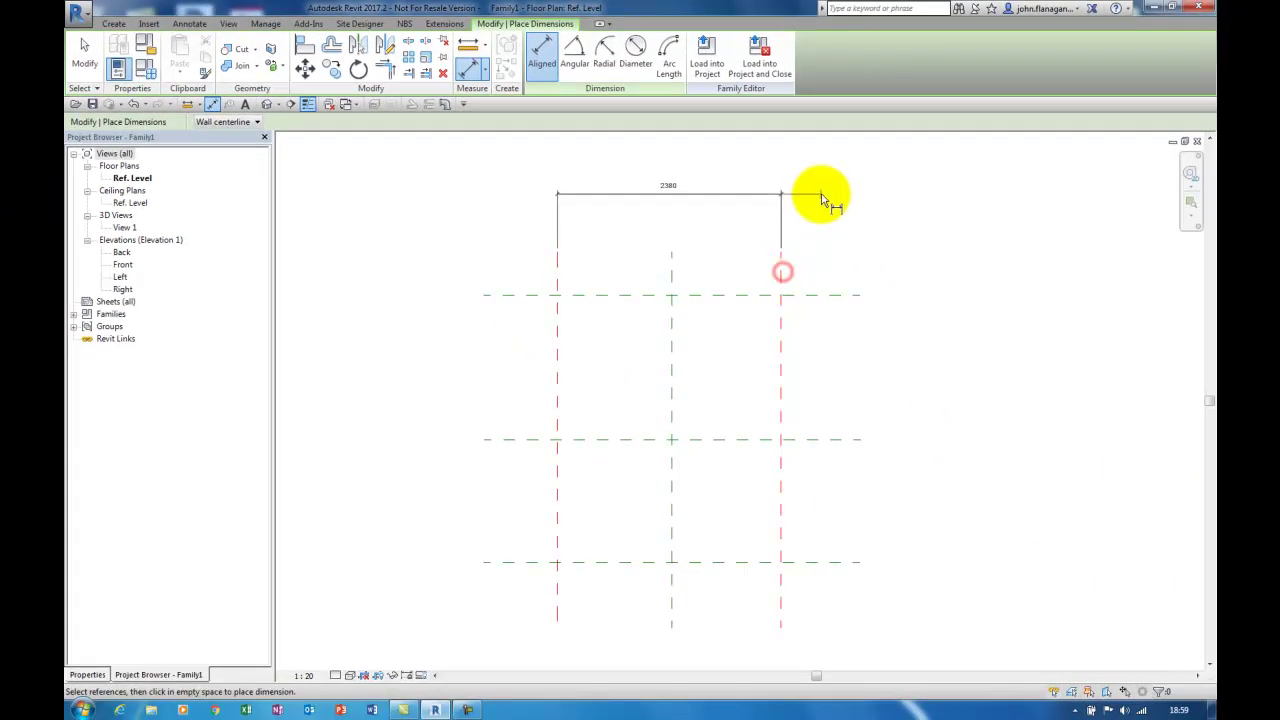
left_click(825, 183)
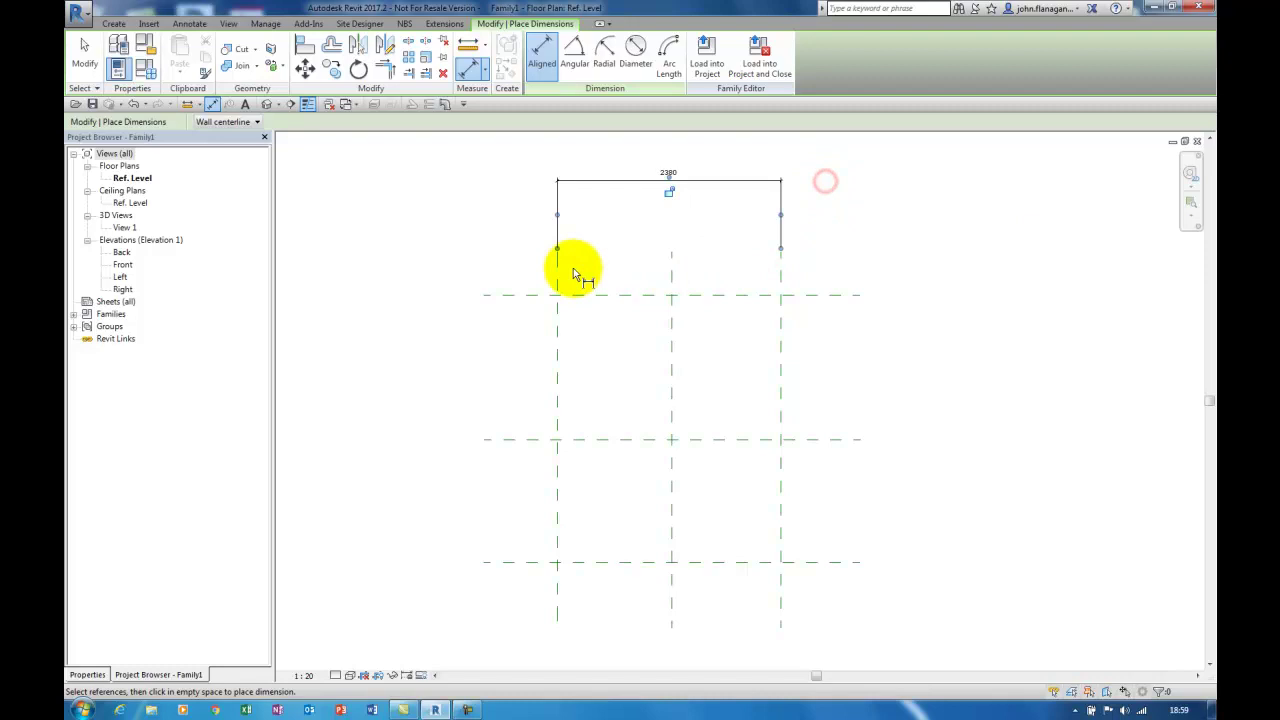
Dimension across all three vertical reference planes in one chain and apply the EQ constraint to it
left_click(671, 269)
left_click(799, 364)
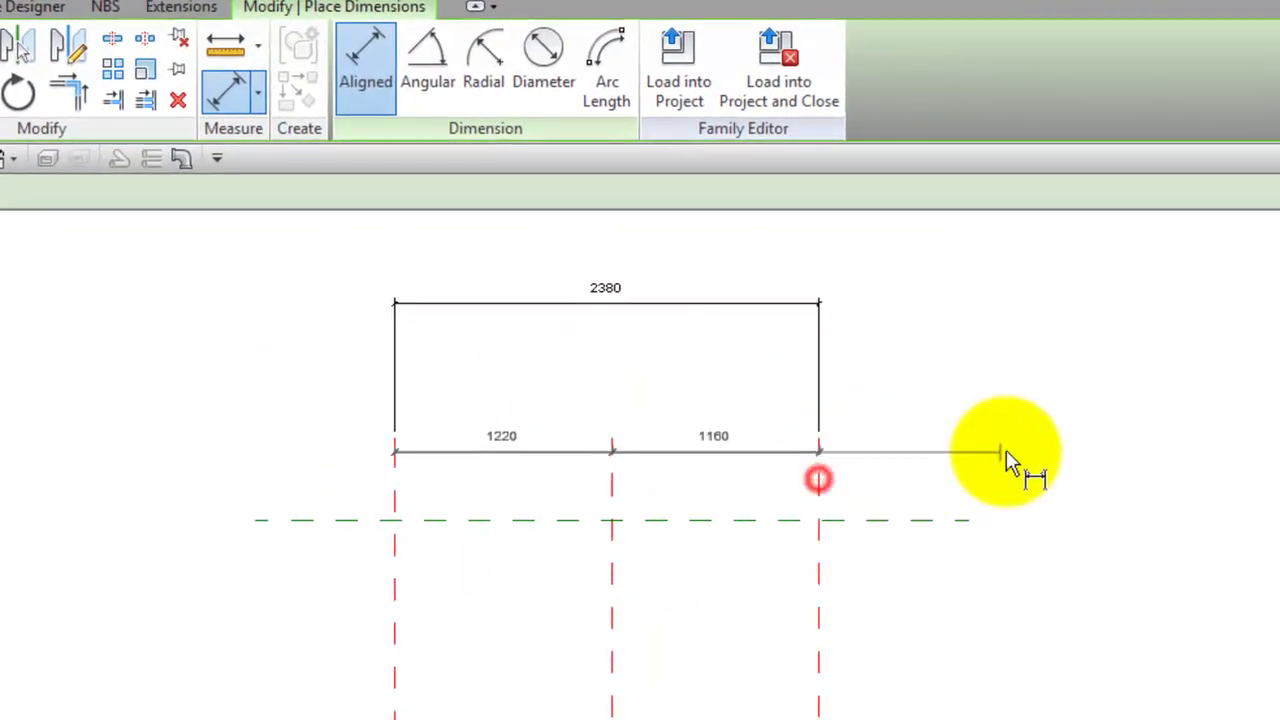
left_click(988, 318)
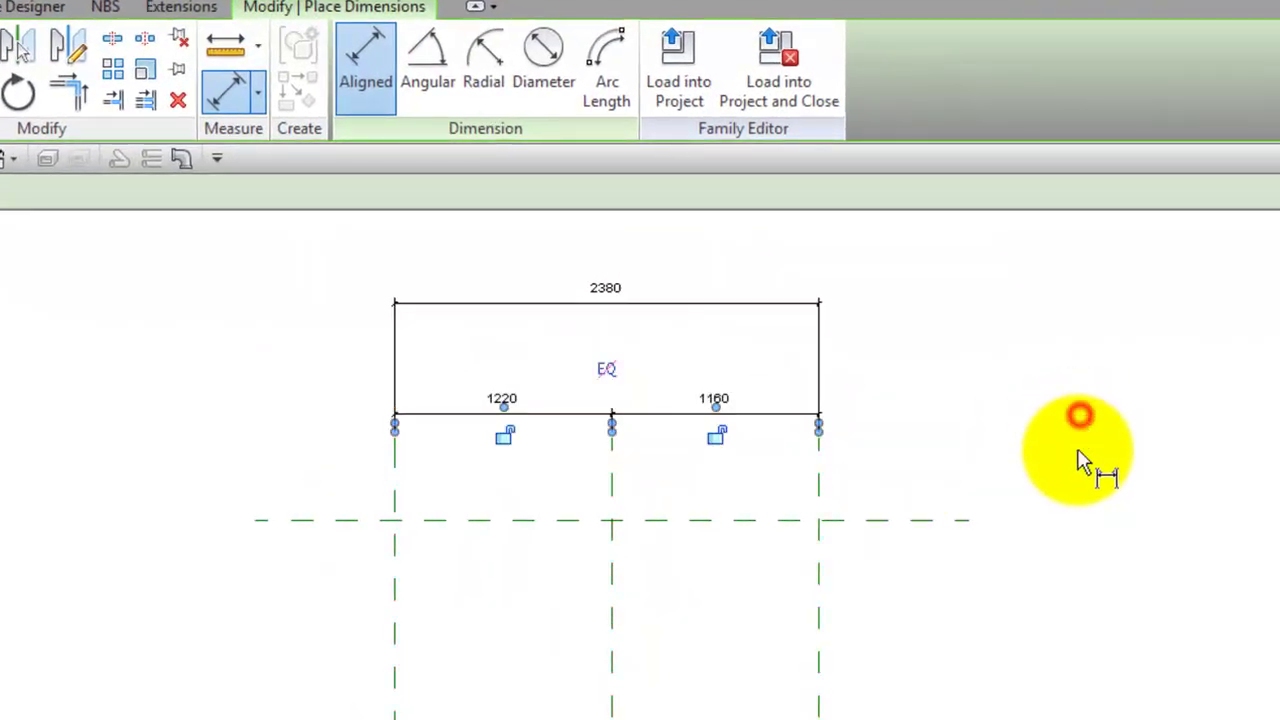
left_click(608, 372)
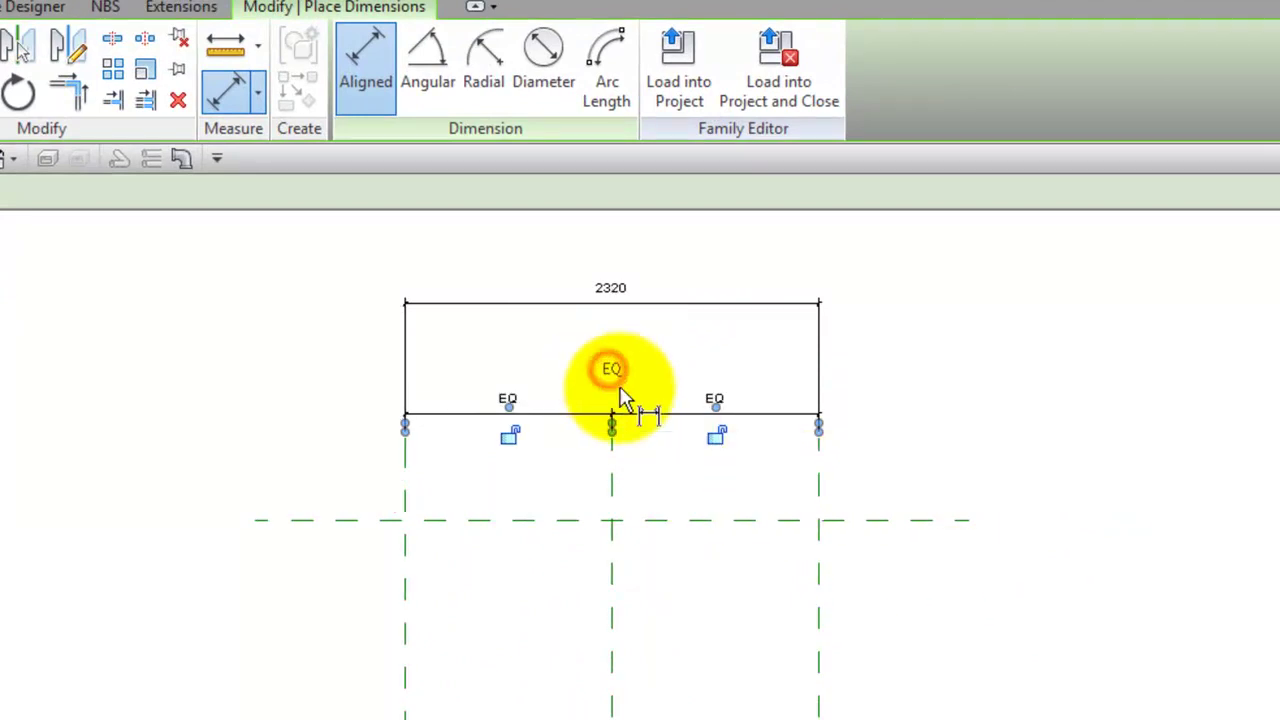
Place an aligned dimension between the two outer horizontal reference planes, left of the plan
left_click(358, 457)
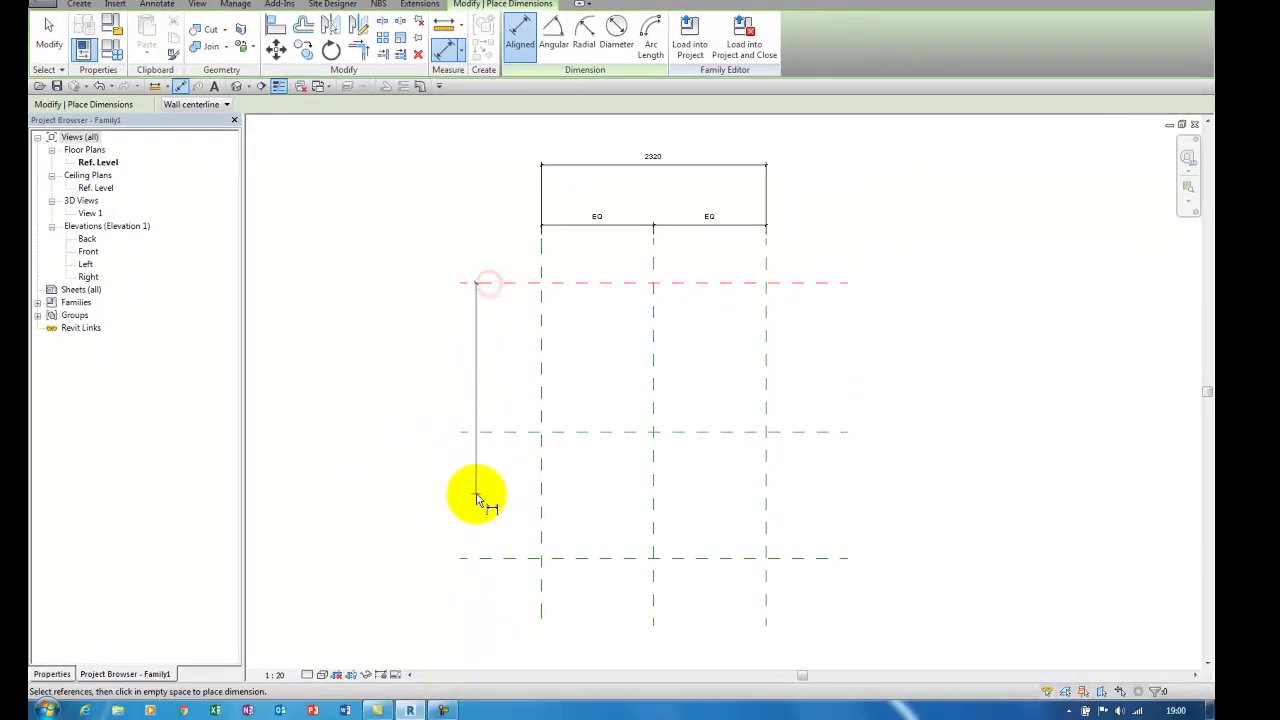
left_click(488, 559)
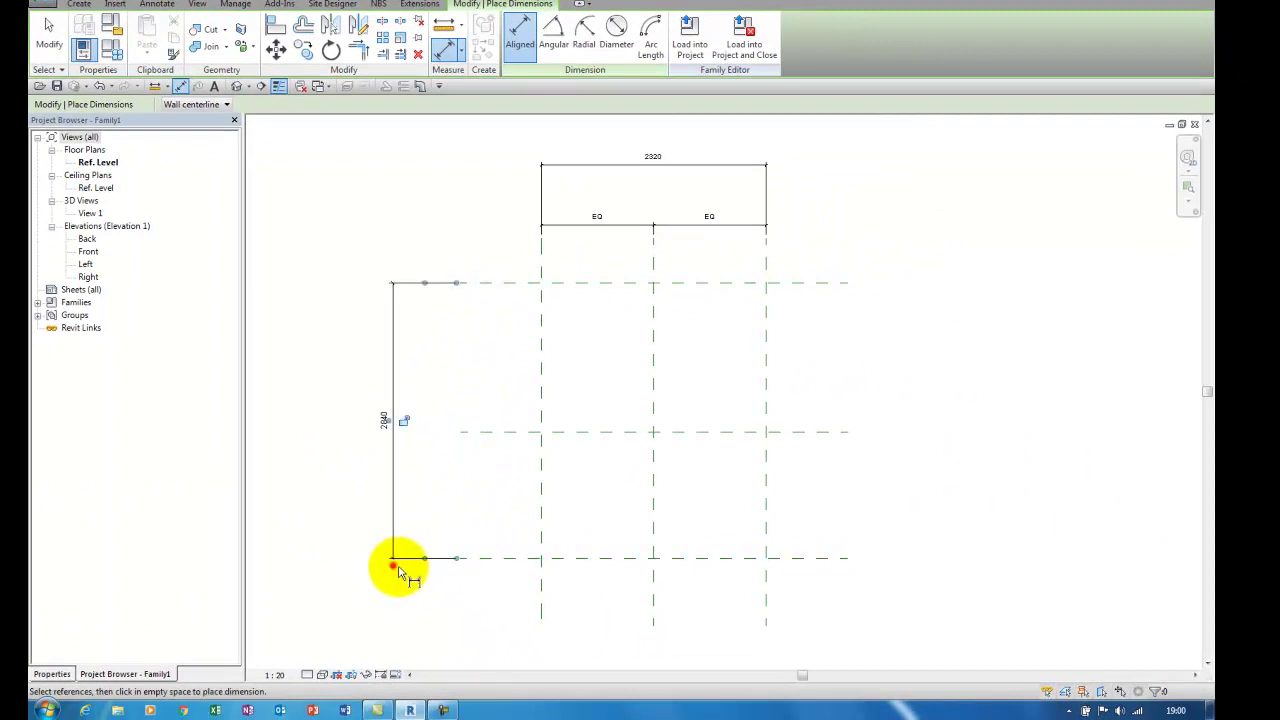
left_click(394, 567)
Dimension across all three horizontal reference planes in one chain and apply the EQ constraint to it
left_click(499, 284)
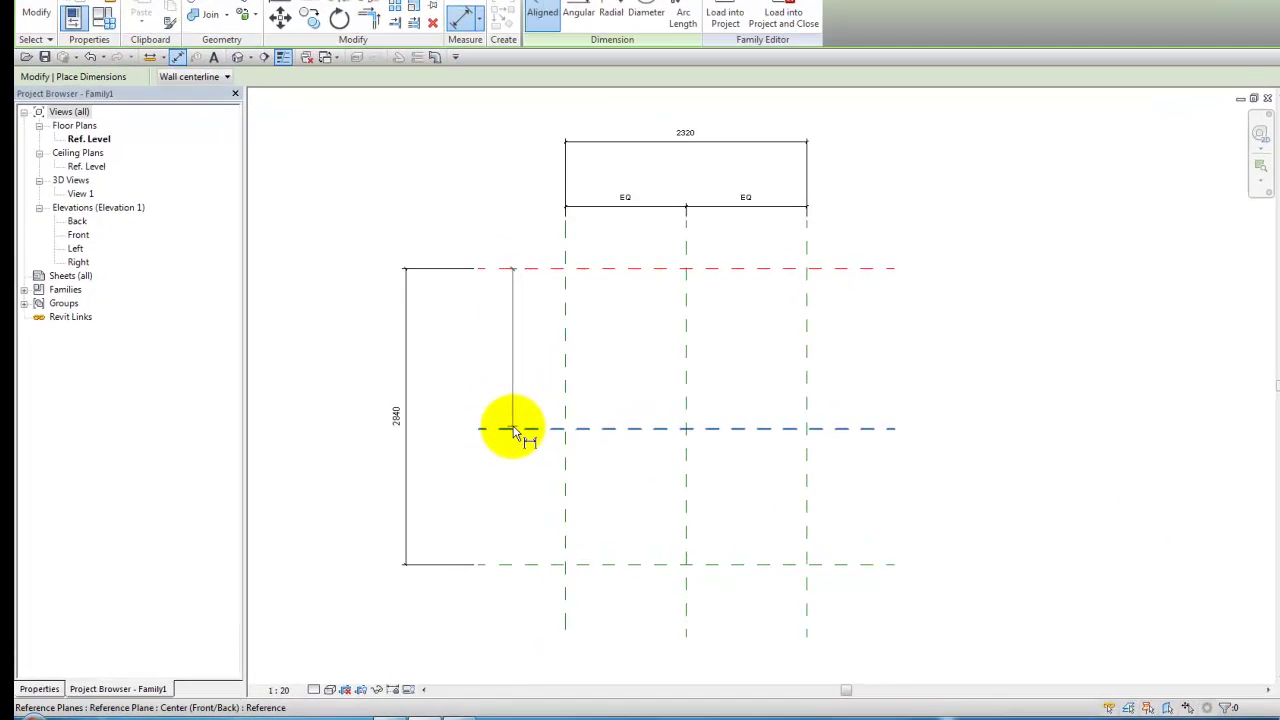
left_click(492, 432)
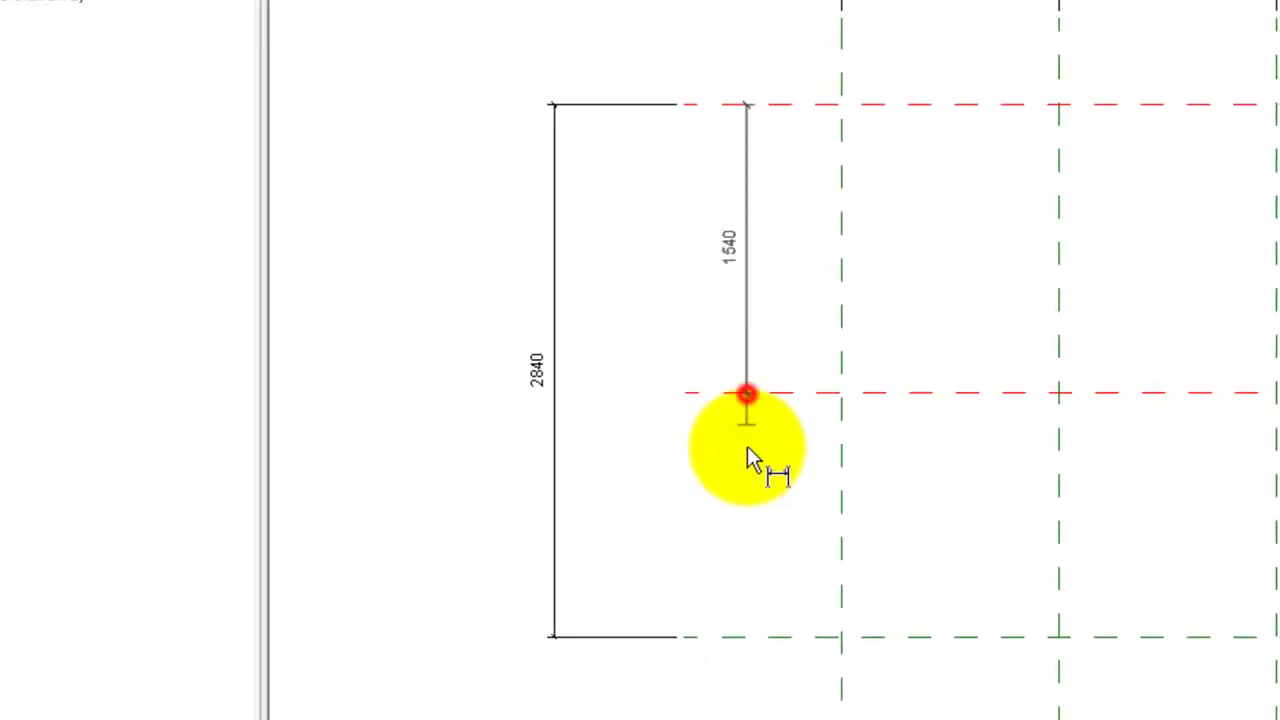
left_click(755, 637)
left_click(724, 705)
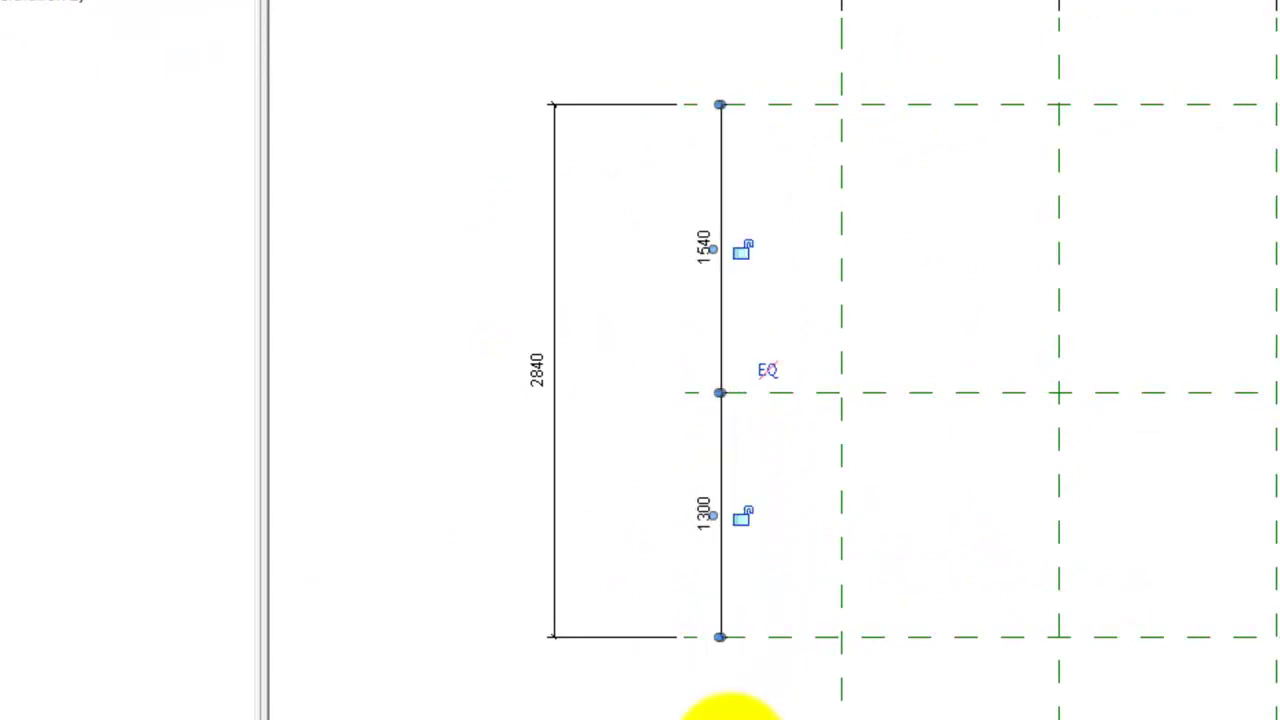
left_click(771, 372)
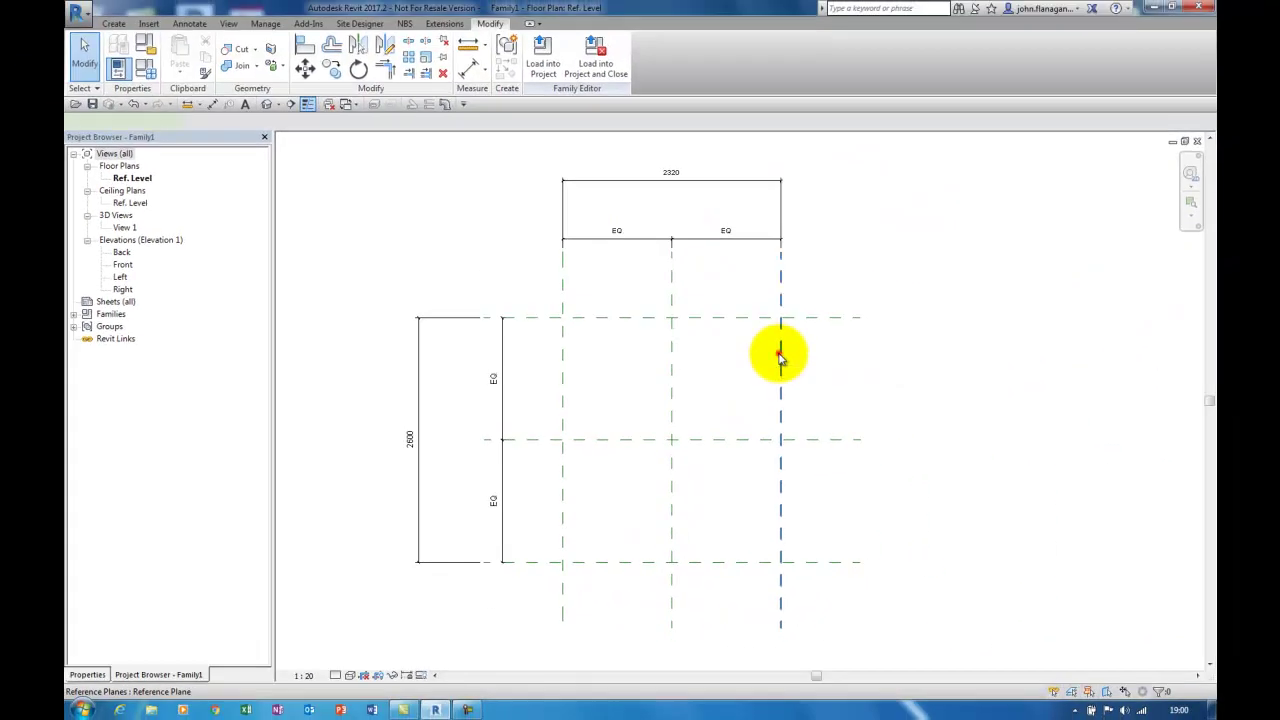
Set the right vertical reference plane's distance from the centre plane to 250
left_click(780, 355)
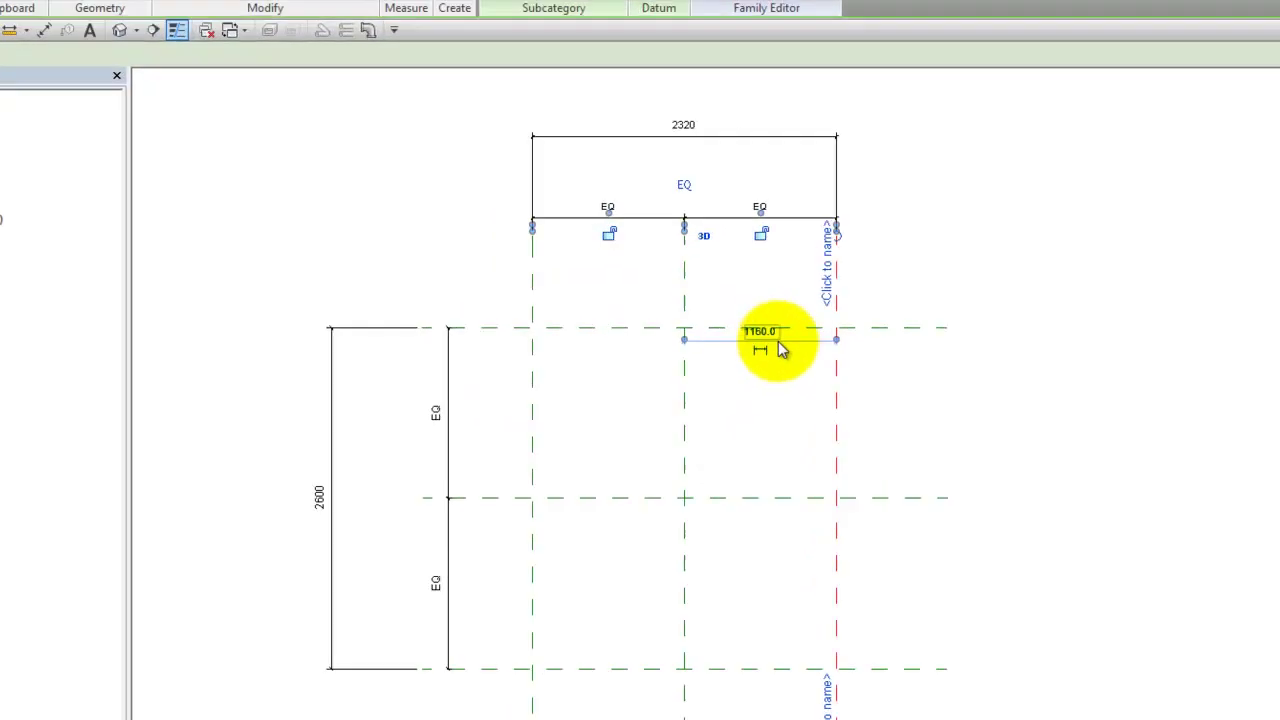
left_click(793, 342)
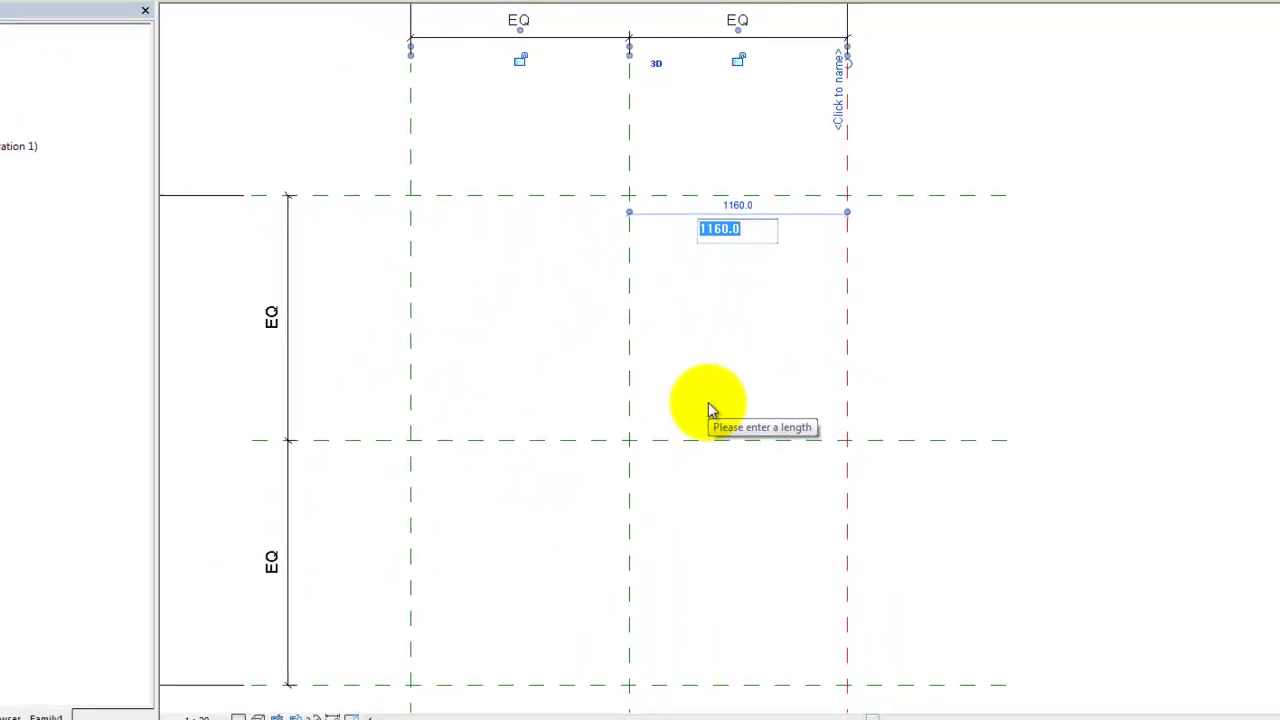
type("250")
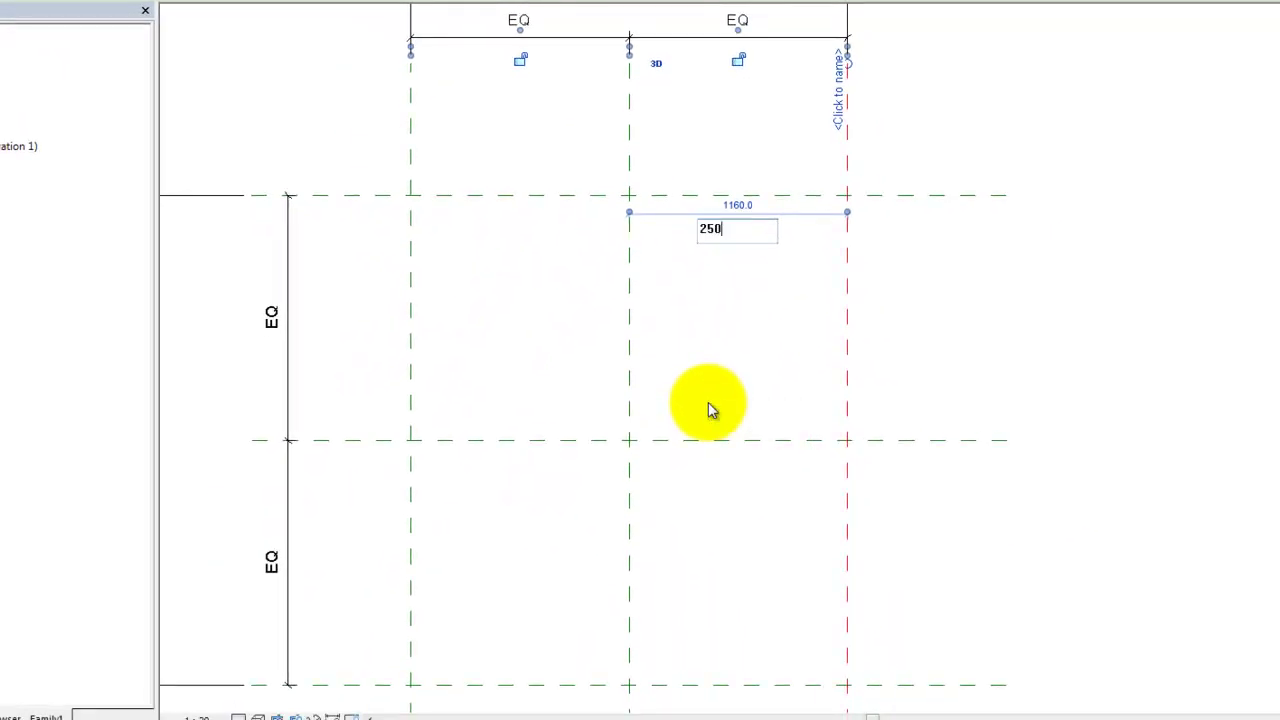
key("Return")
left_click(796, 304)
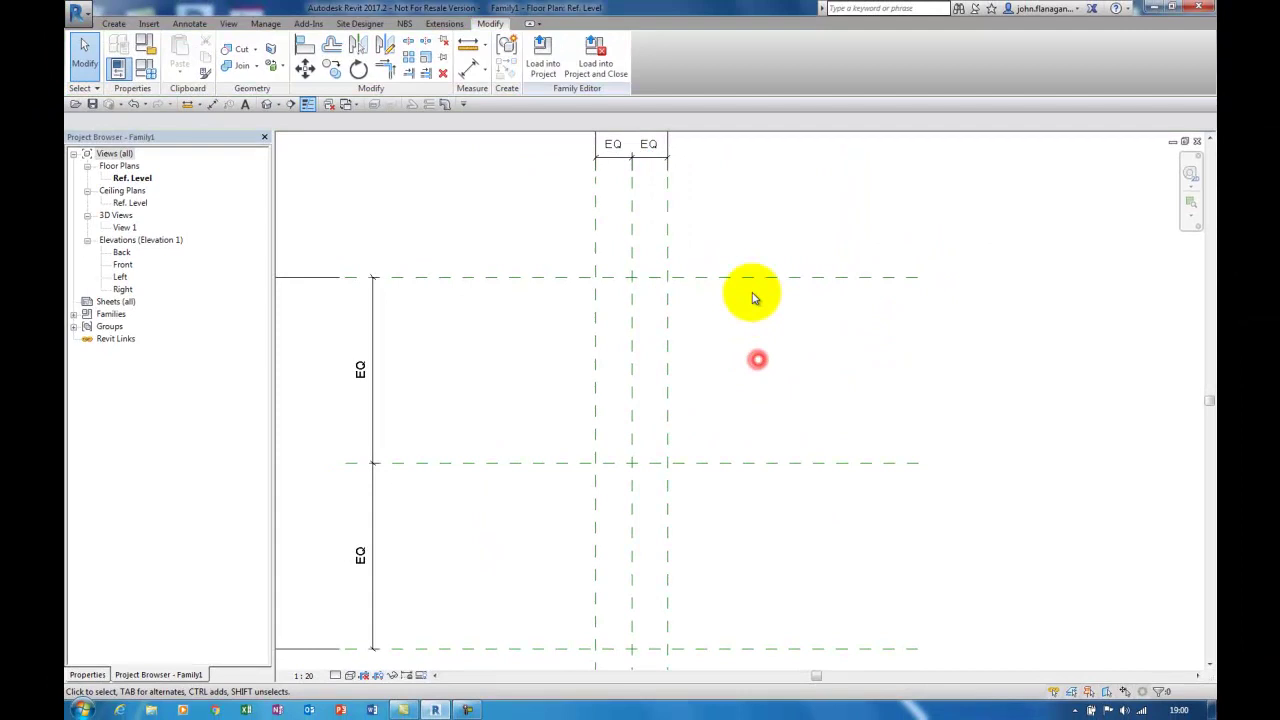
Set the upper horizontal reference plane's distance from the centre plane to 250
scroll(754, 298, "down", 3)
scroll(565, 350, "up", 2)
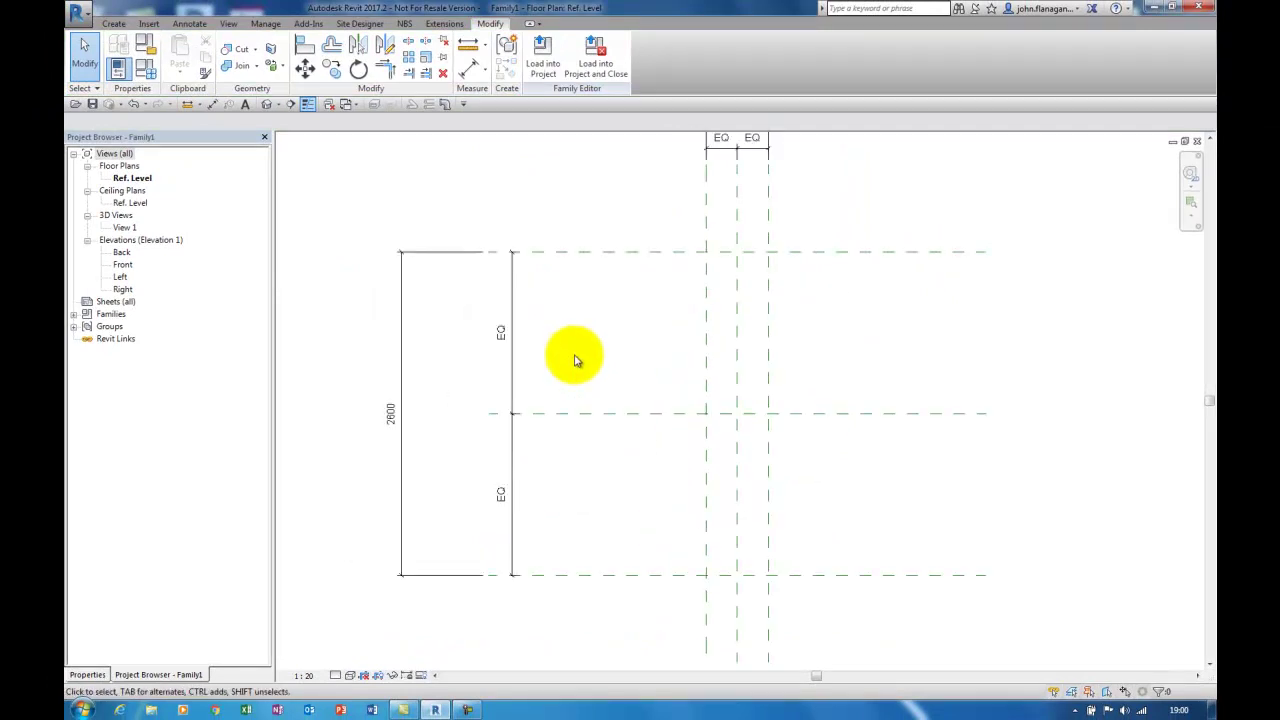
left_click(601, 255)
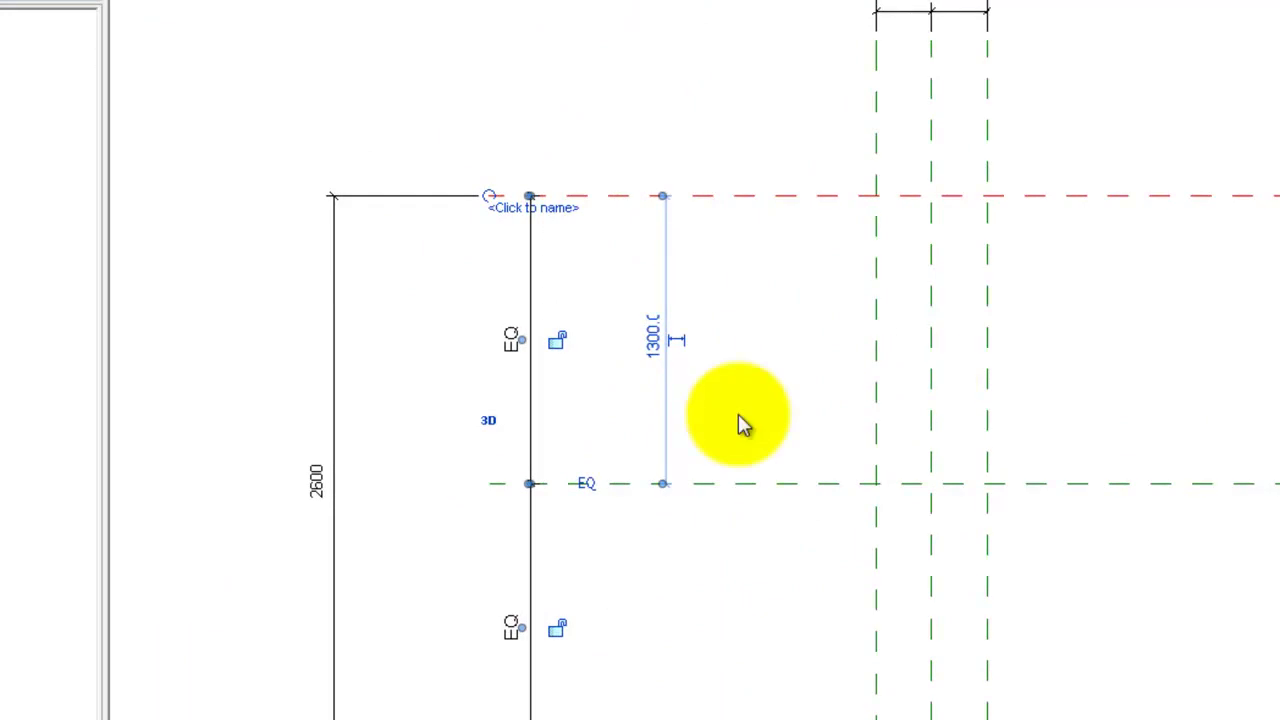
left_click(656, 355)
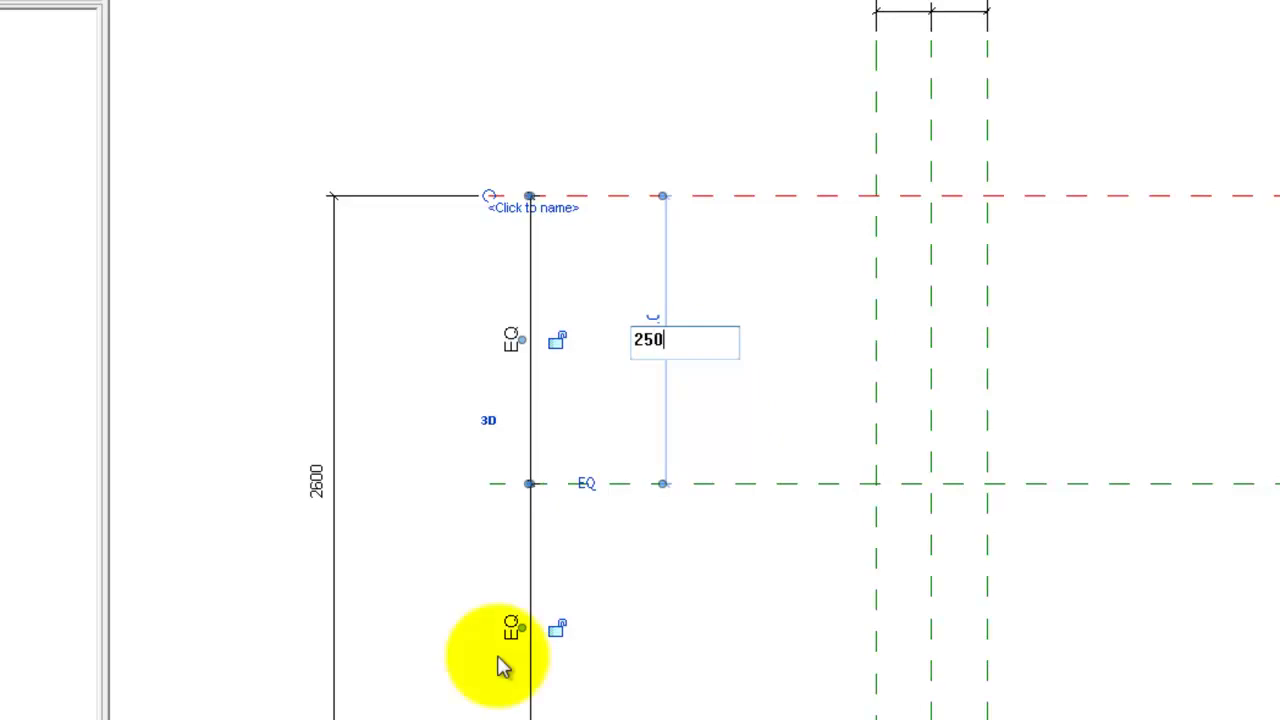
left_click(1140, 164)
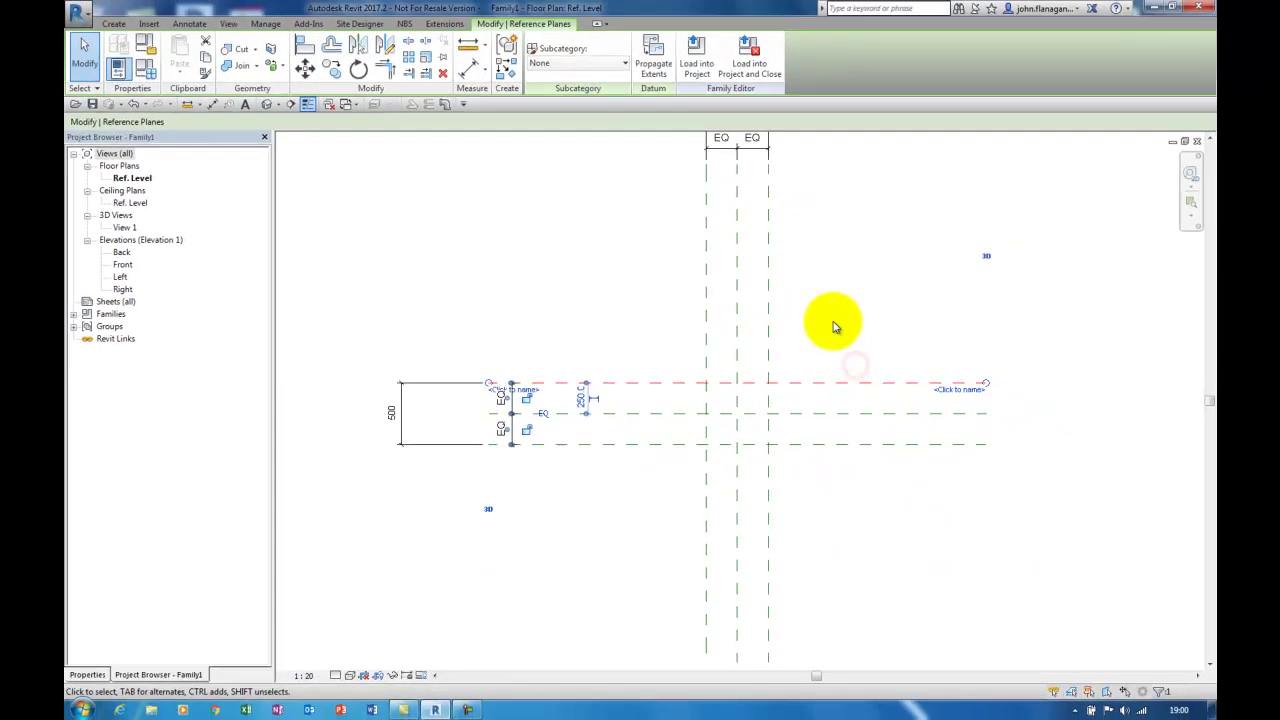
left_click(835, 327)
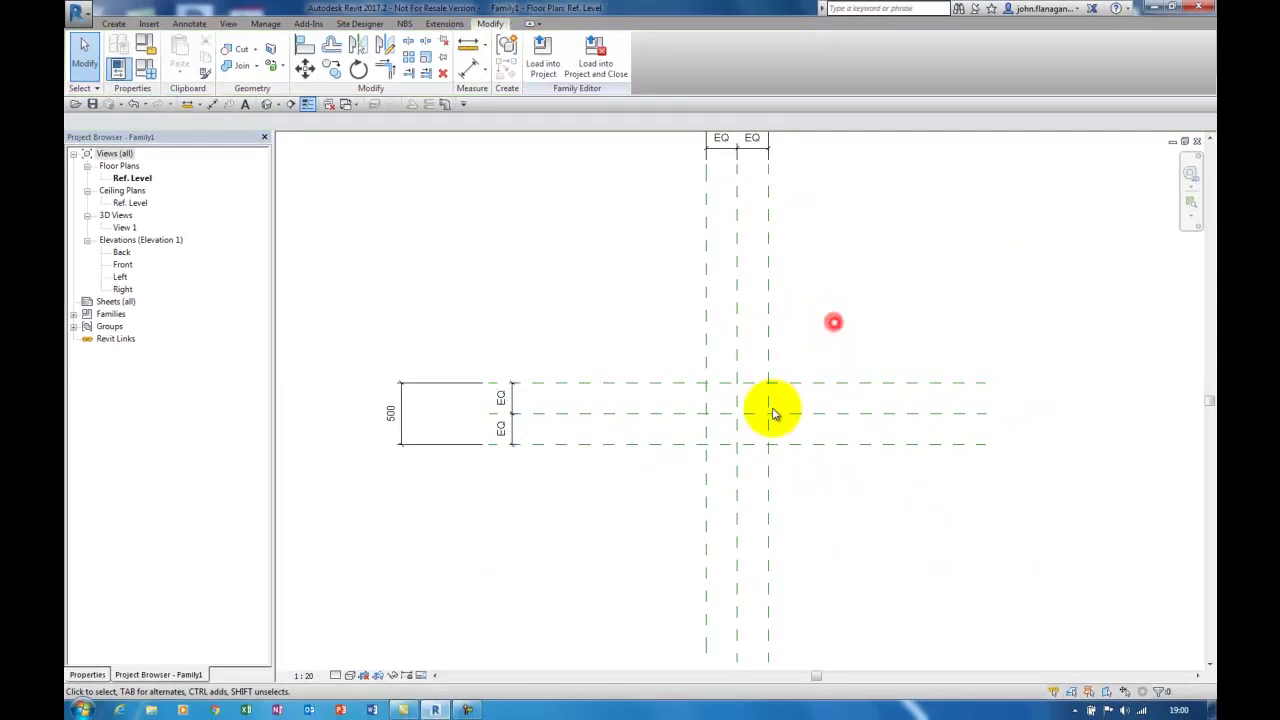
Open the Front elevation and draw a horizontal reference plane about 828 above the Ref. Level, crossing all three vertical planes
scroll(500, 345, "down", 2)
scroll(665, 396, "up", 2)
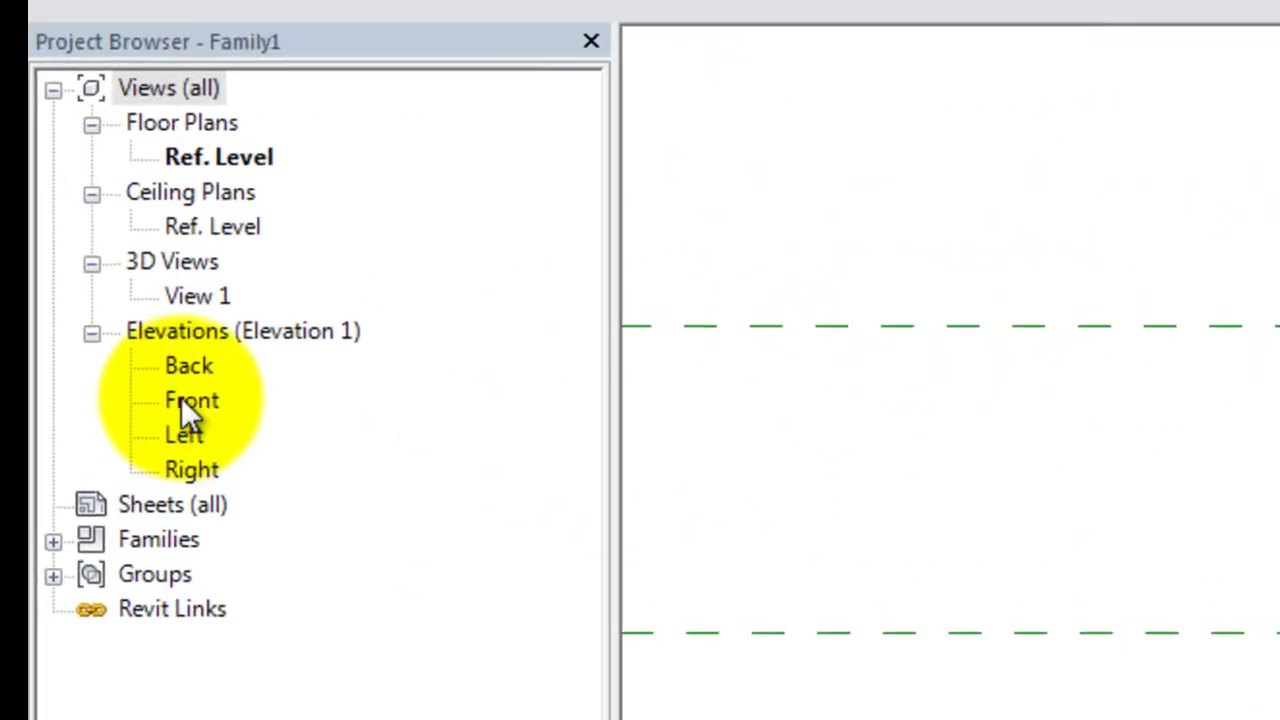
double_click(185, 400)
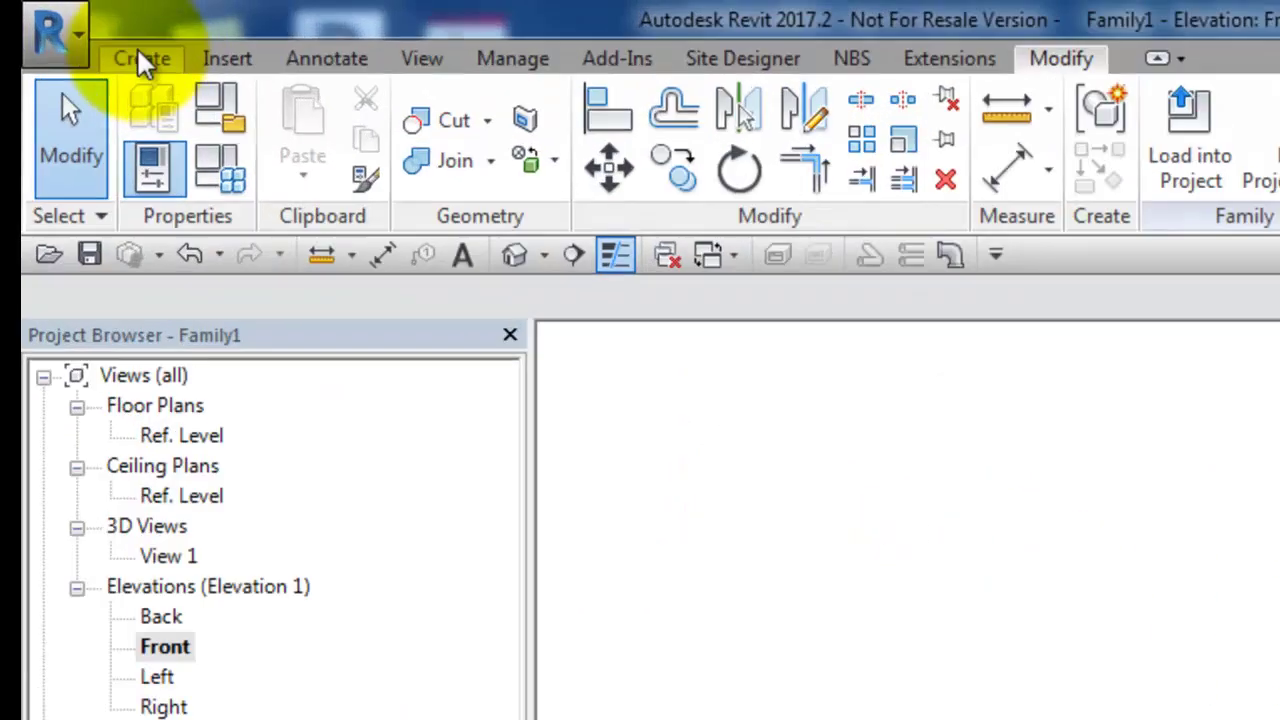
left_click(114, 24)
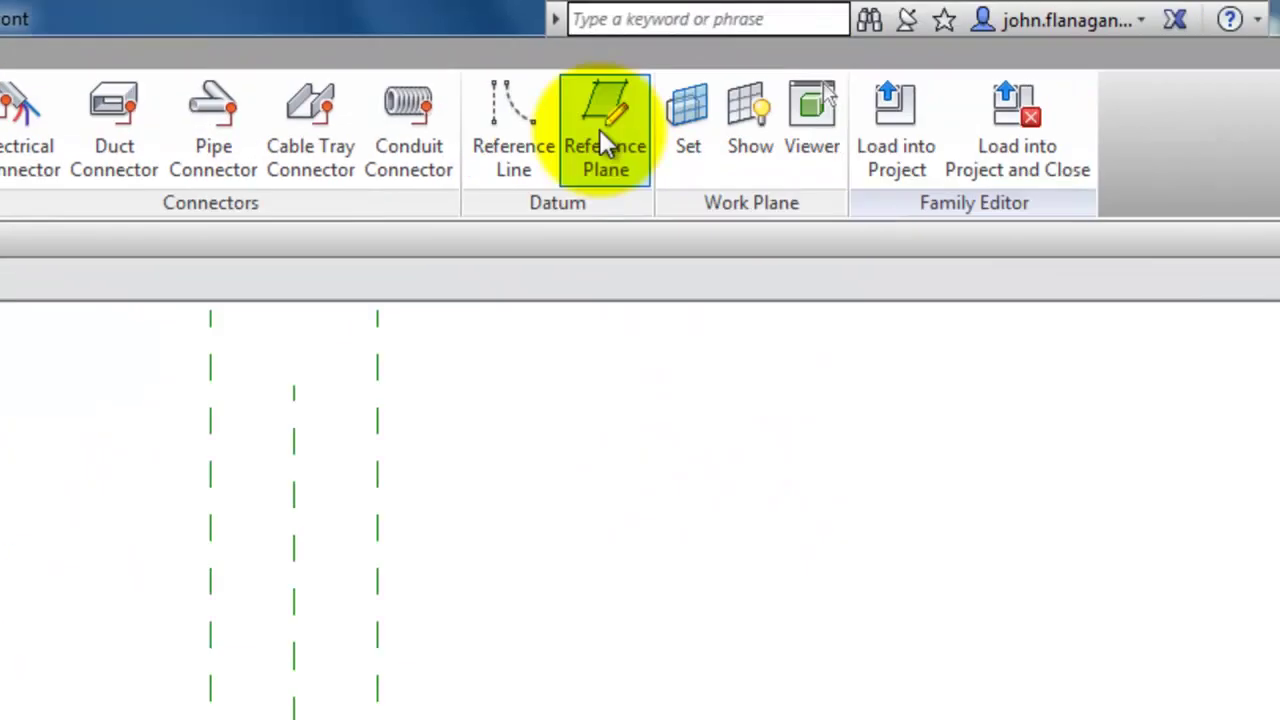
left_click(603, 133)
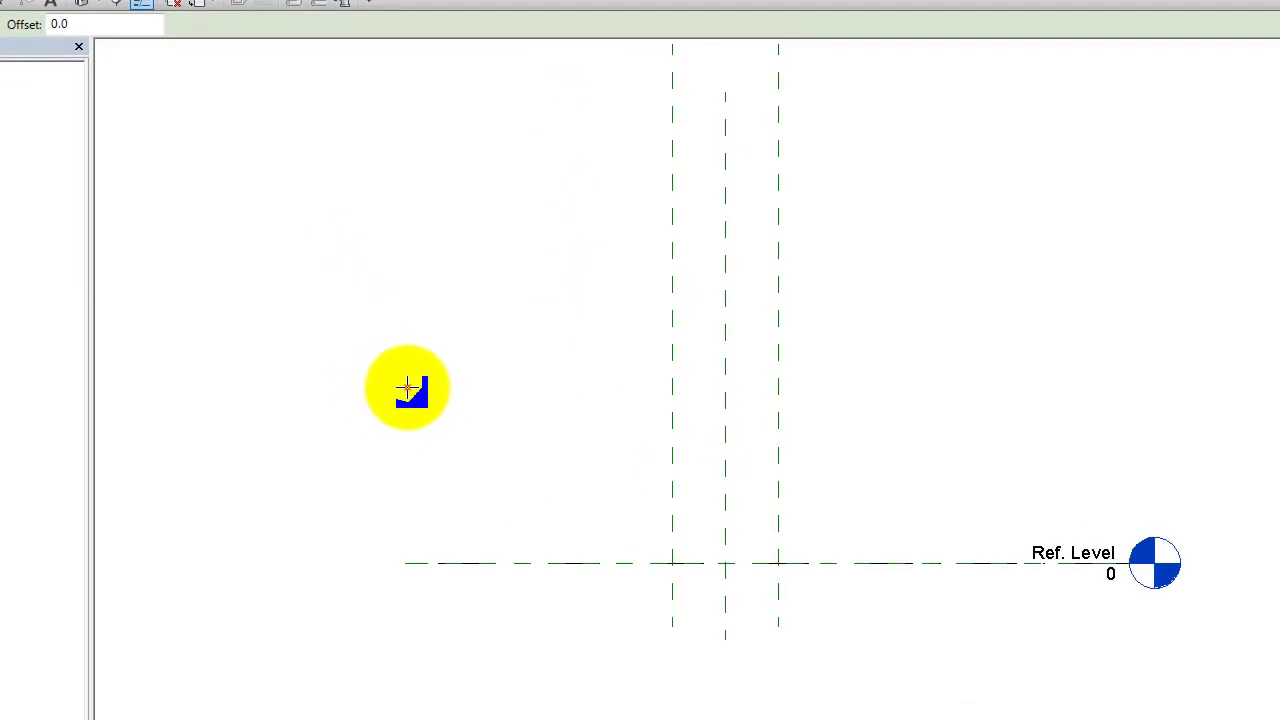
left_click(408, 388)
left_click(1155, 390)
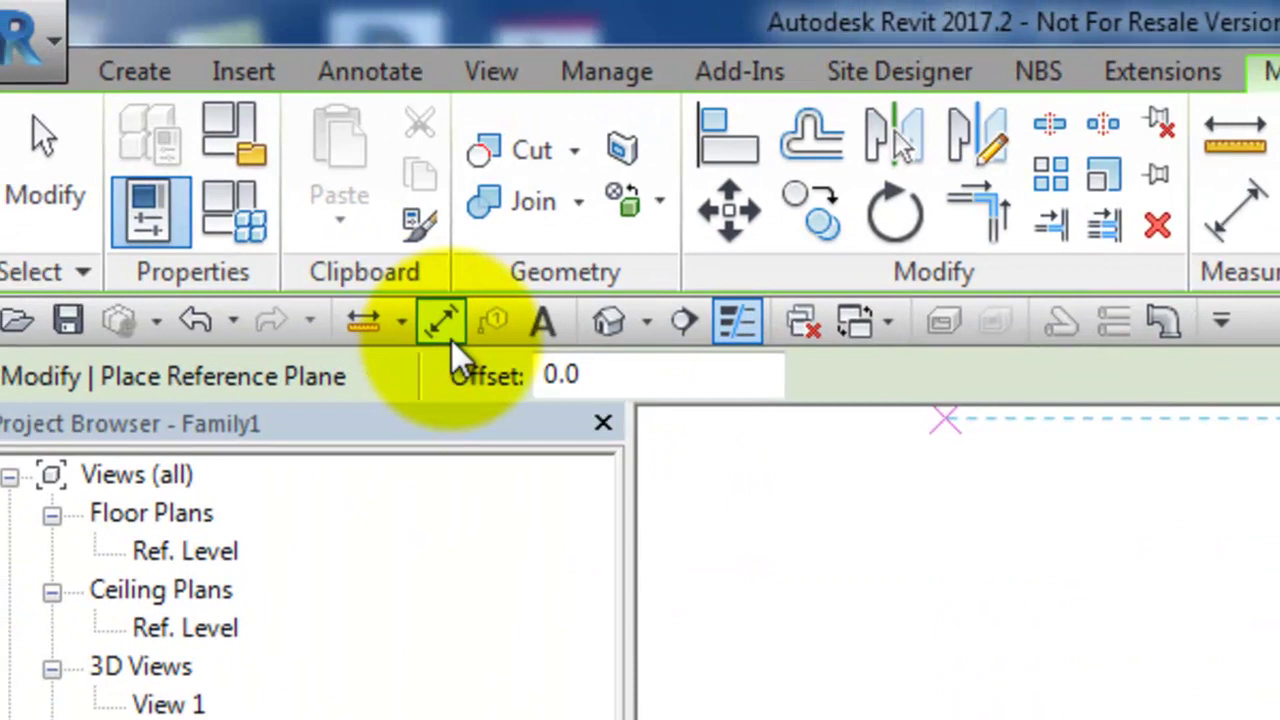
Place an aligned dimension between the Ref. Level reference plane and the horizontal plane above it, beside the vertical planes
left_click(450, 335)
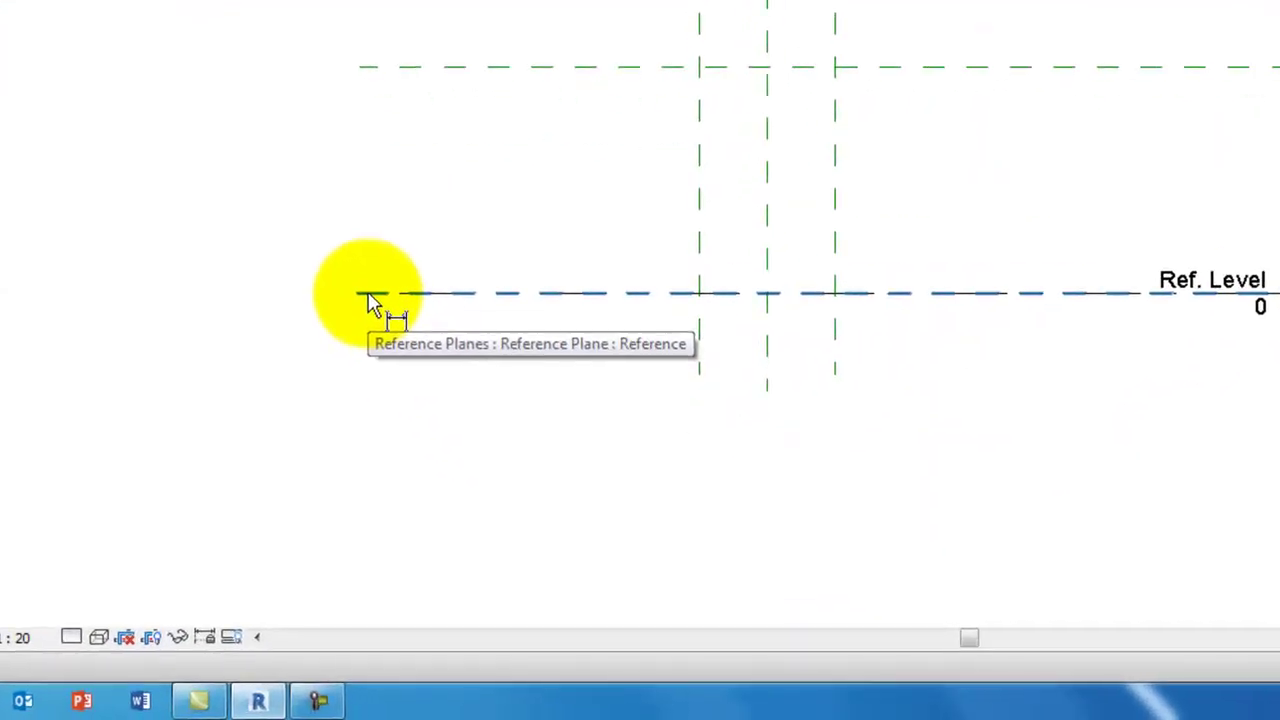
left_click(496, 491)
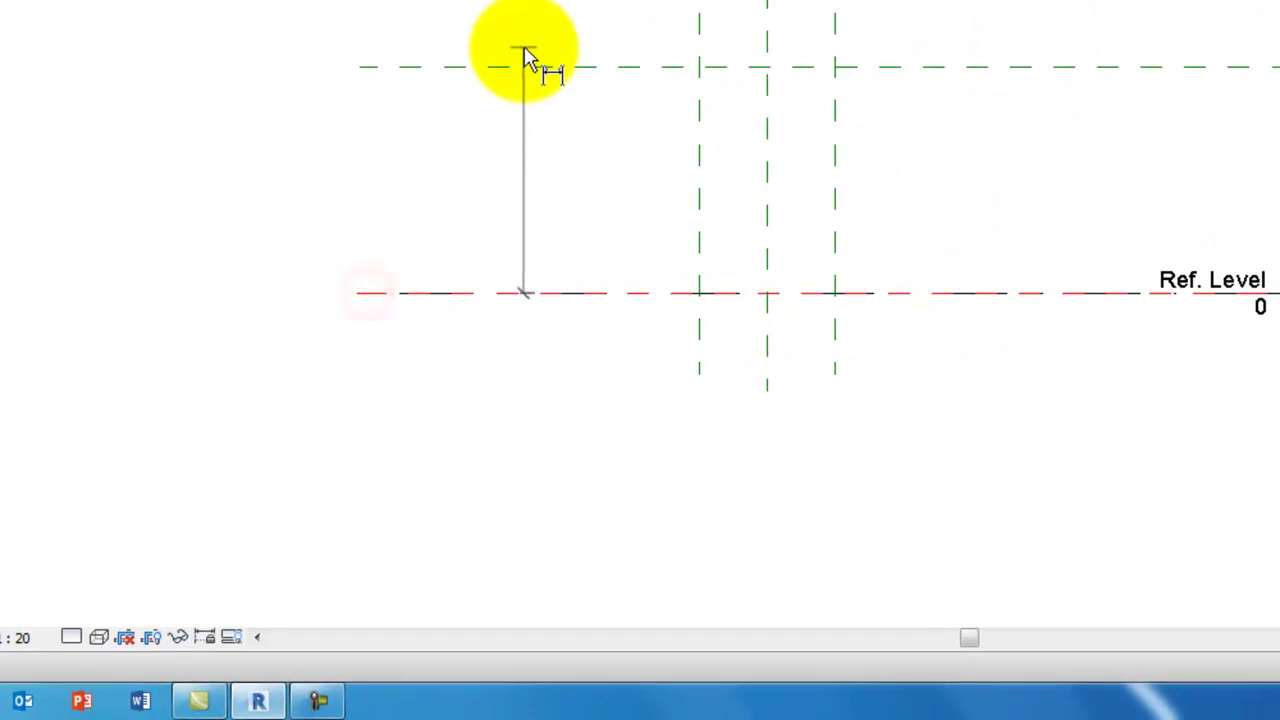
left_click(523, 67)
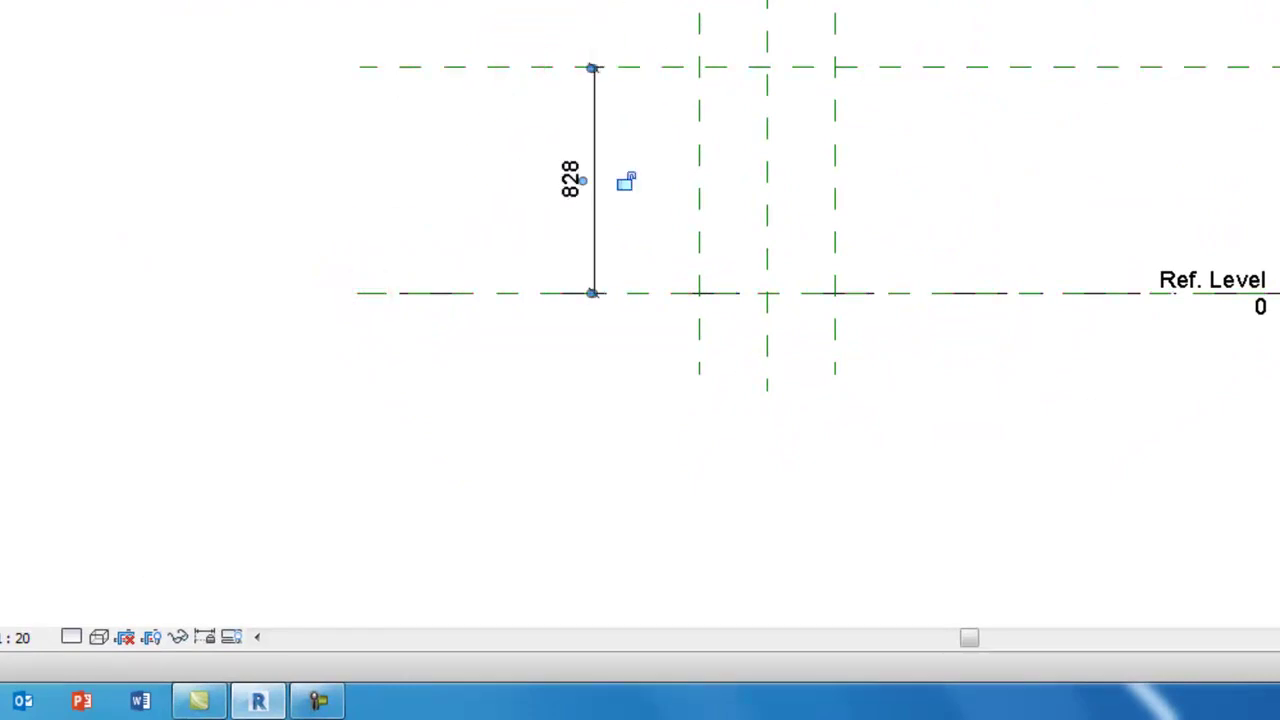
Label the vertical dimension in the Front elevation with a new family type parameter named Height, grouped under Dimensions
scroll(602, 360, "down", 3)
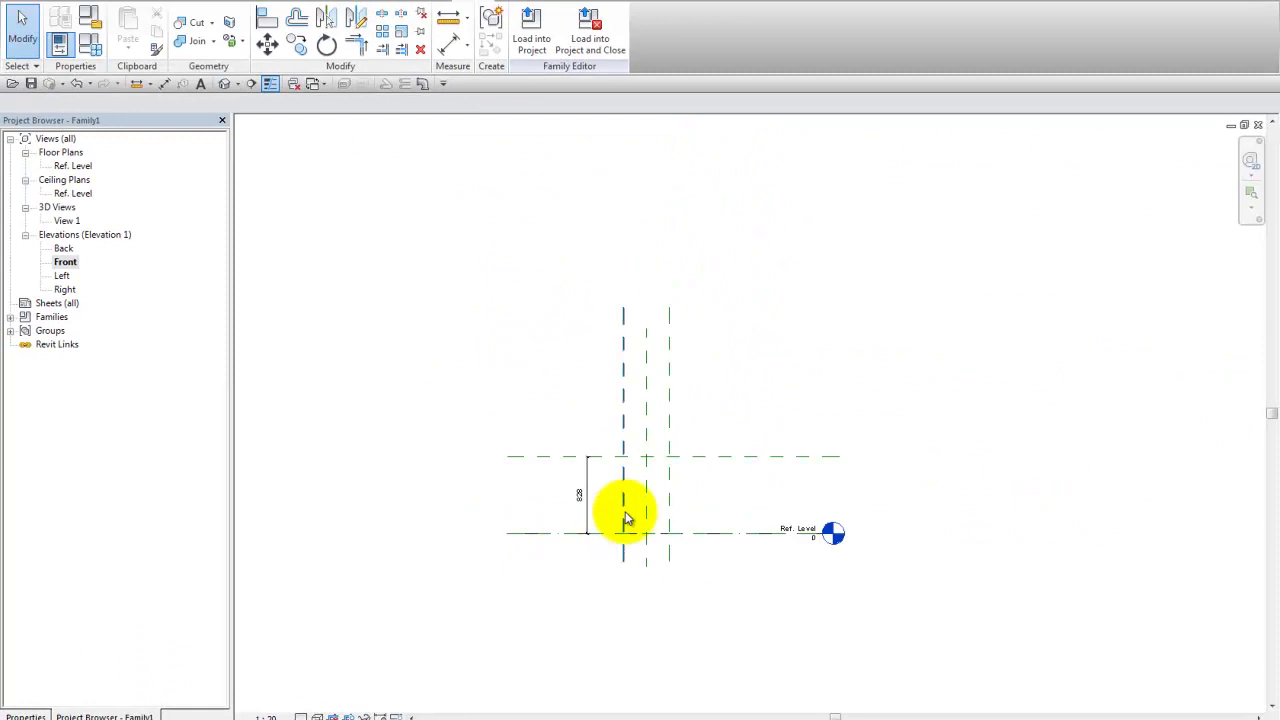
scroll(627, 519, "up", 5)
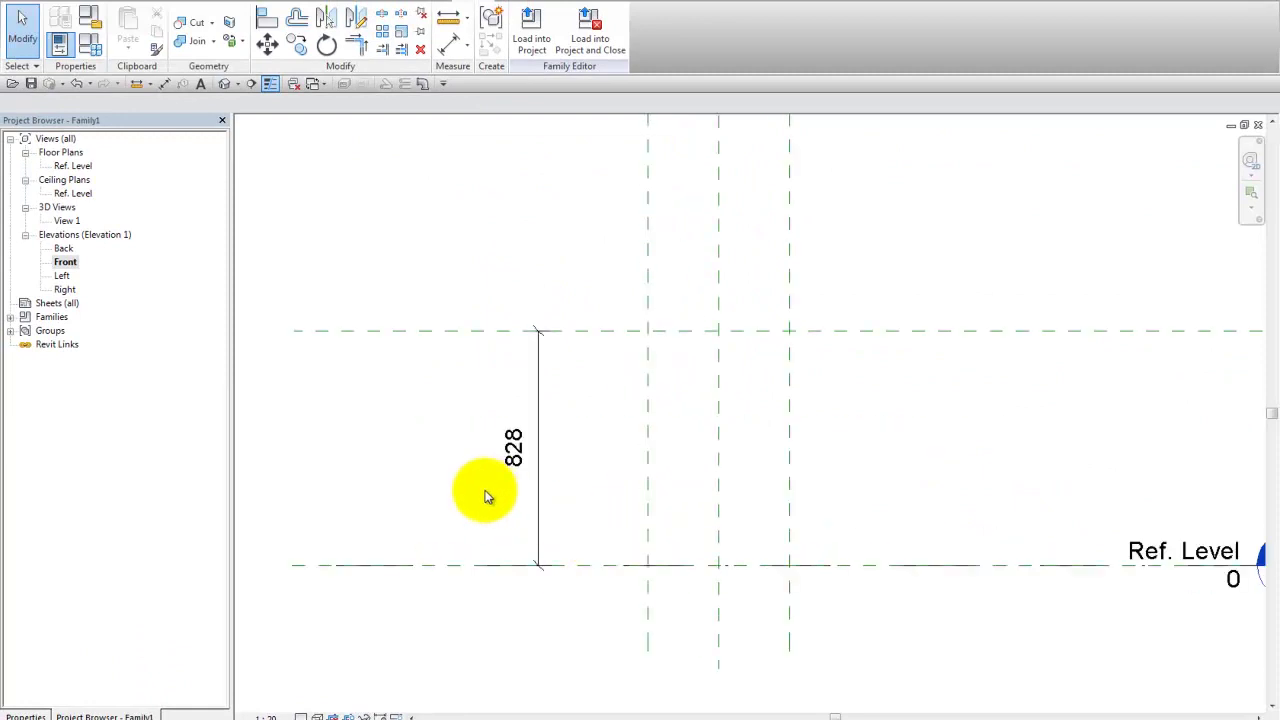
left_click(657, 402)
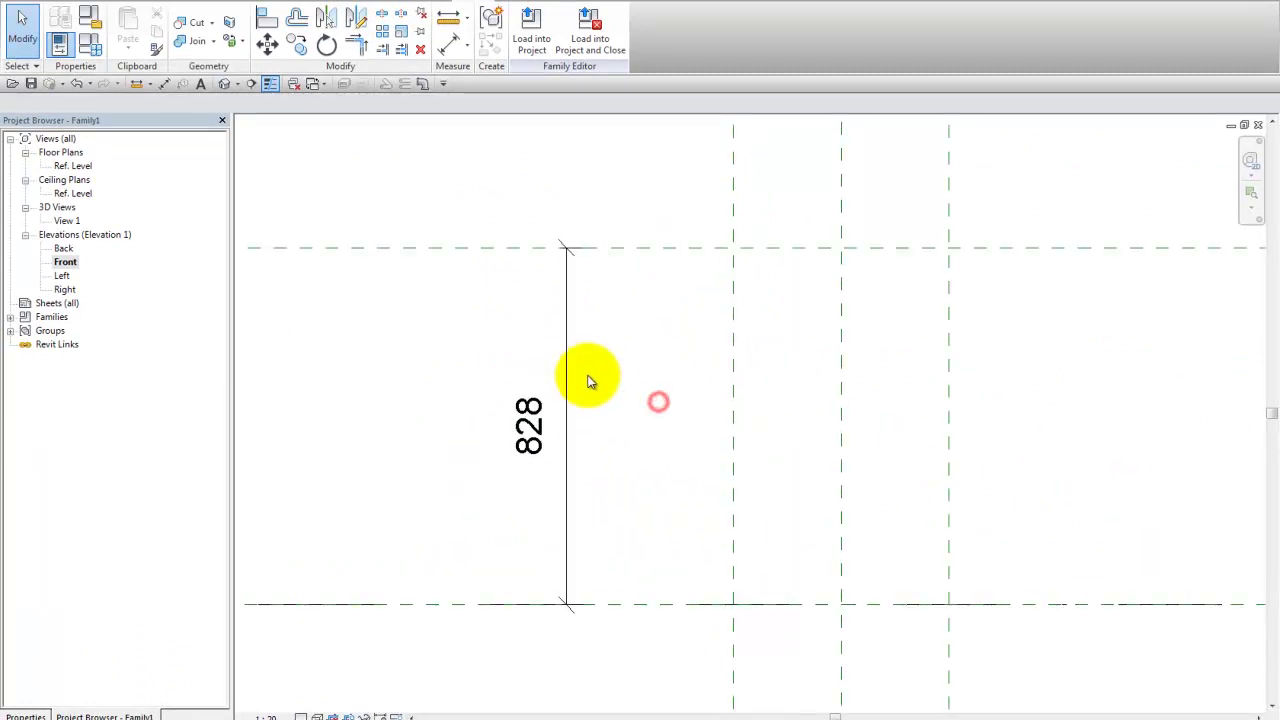
left_click(568, 373)
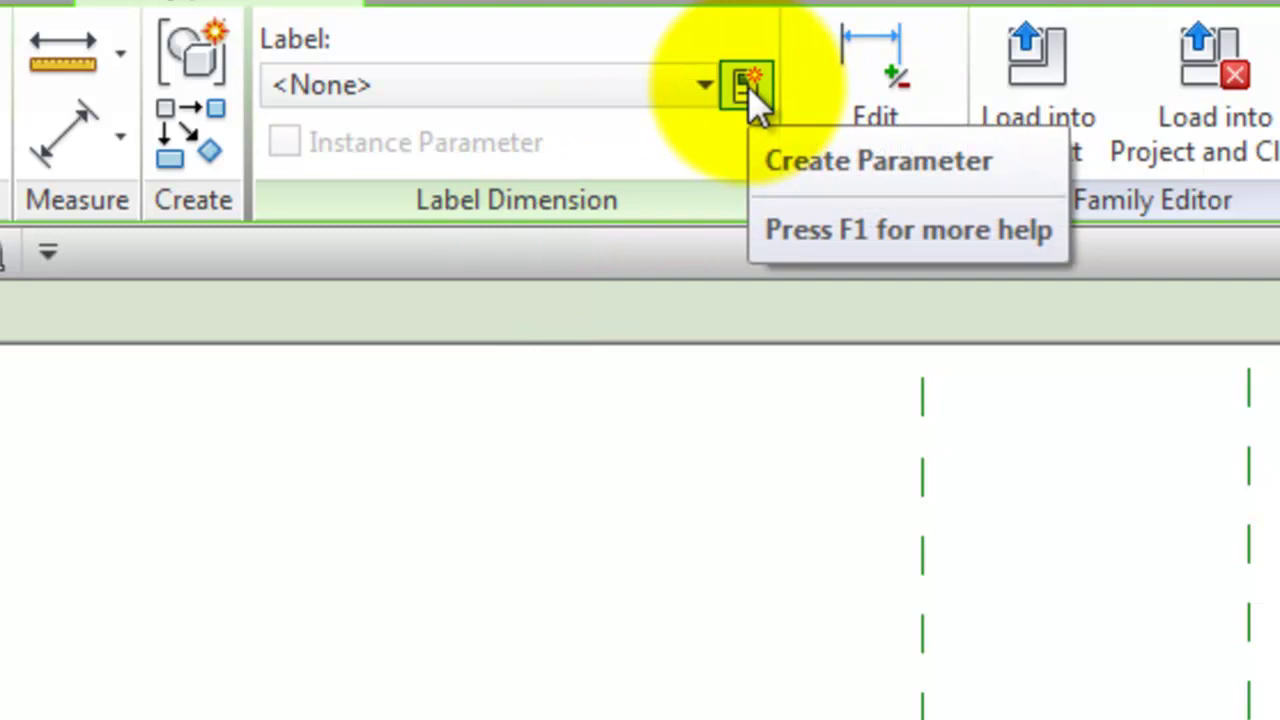
left_click(748, 86)
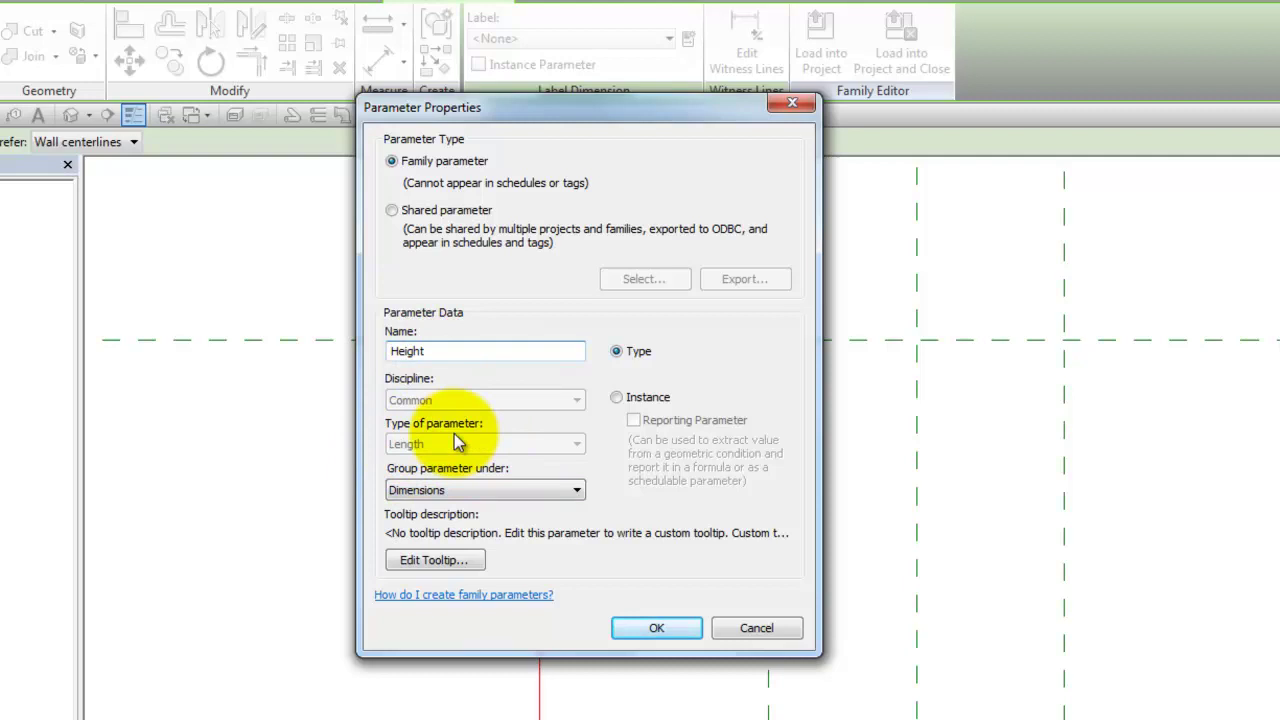
left_click(663, 629)
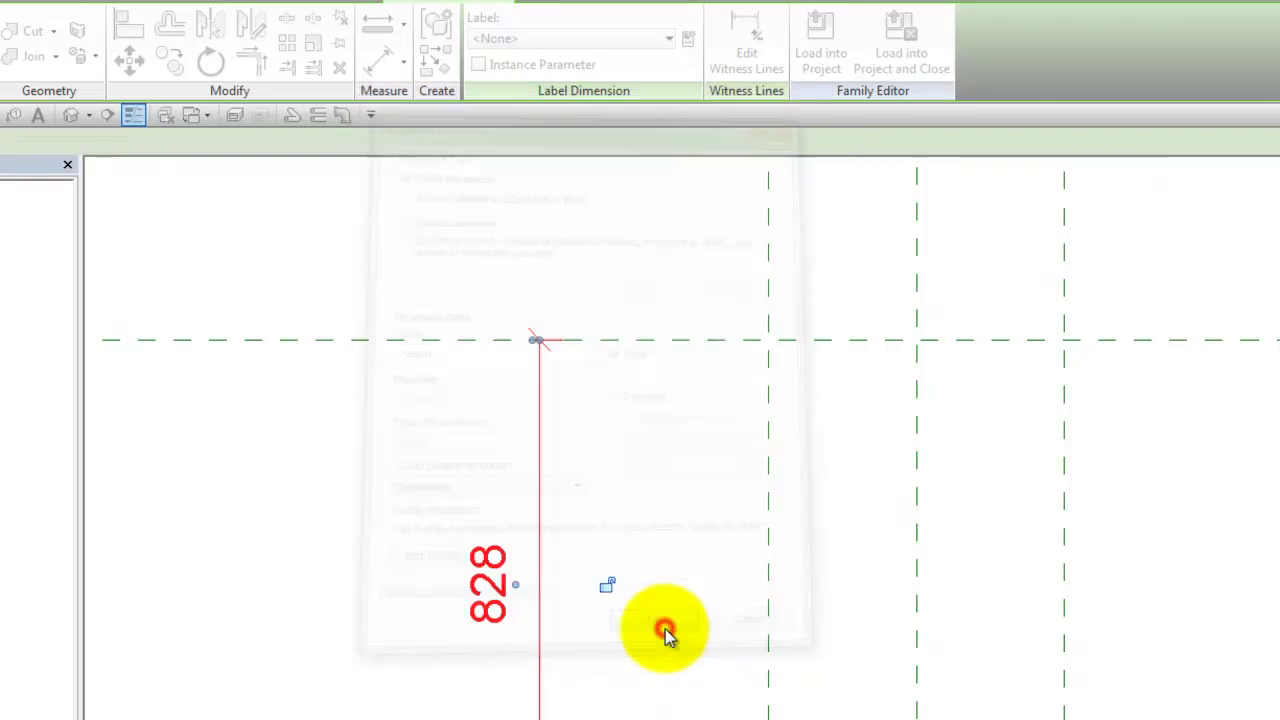
left_click(362, 662)
scroll(632, 669, "down", 10)
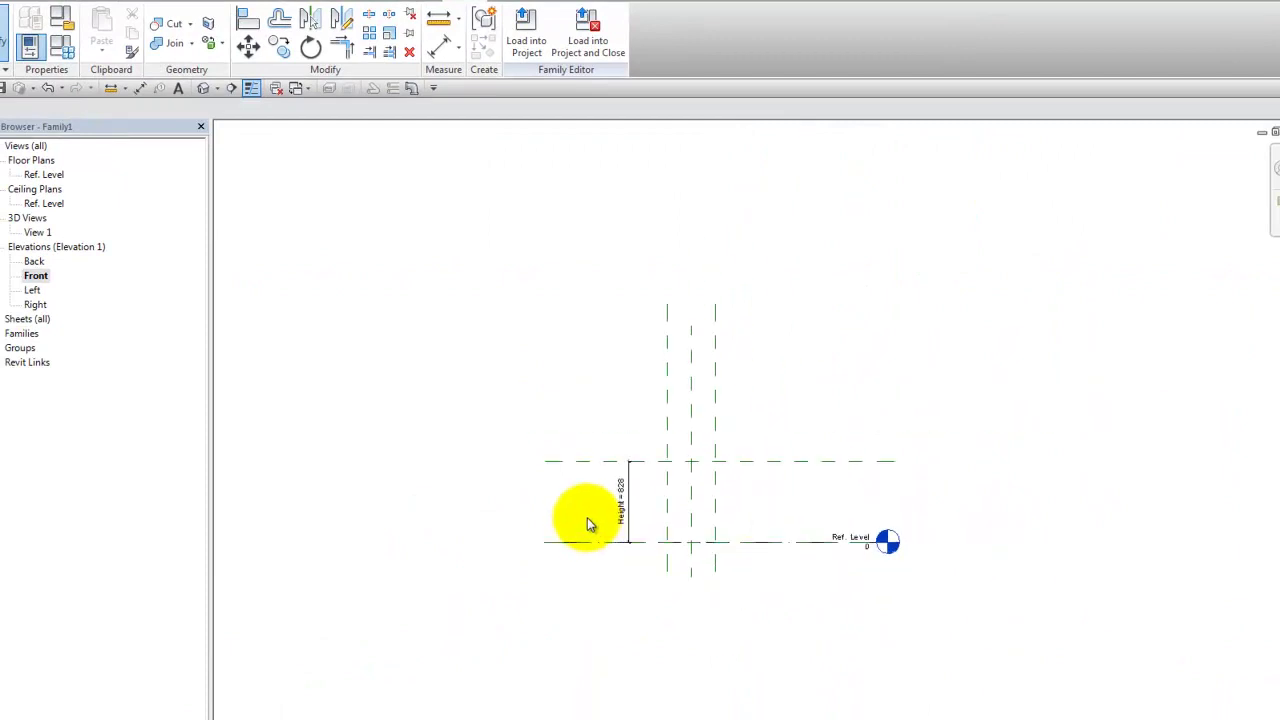
Collapse the Ceiling Plans group and open the Ref. Level floor plan at its overall dimension between the outer planes
scroll(640, 522, "up", 5)
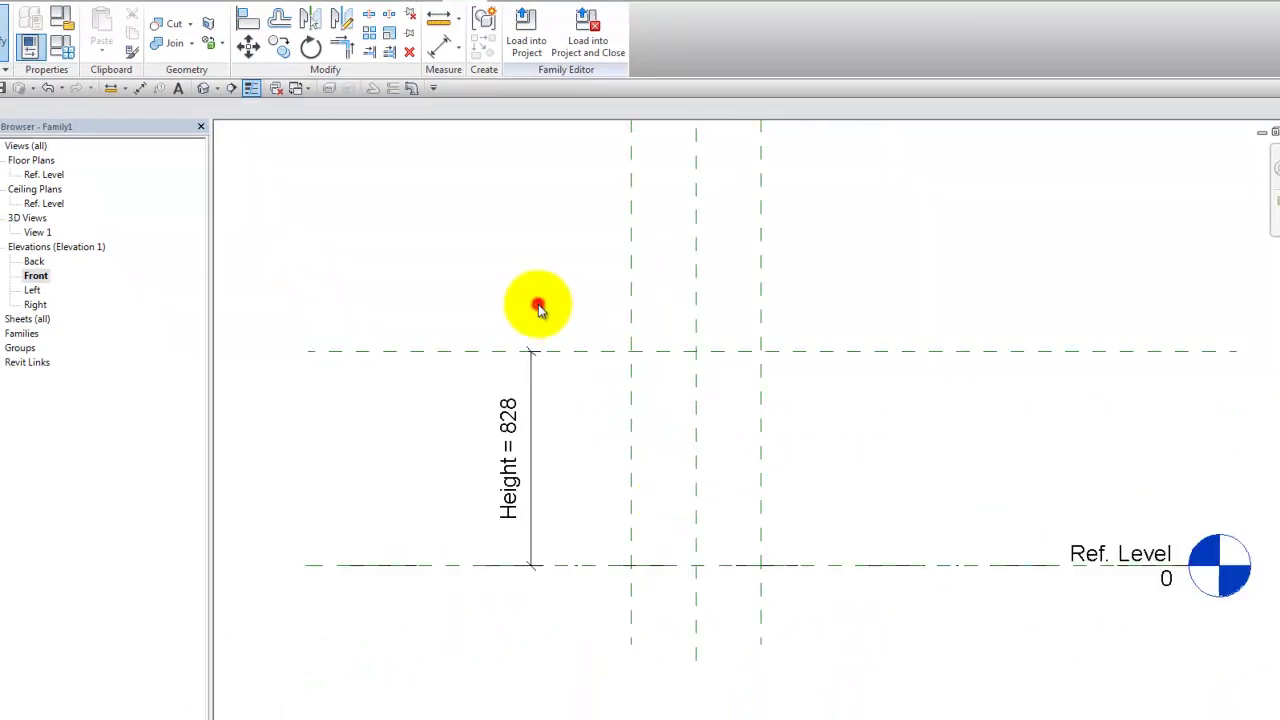
scroll(548, 294, "down", 2)
scroll(443, 251, "up", 3)
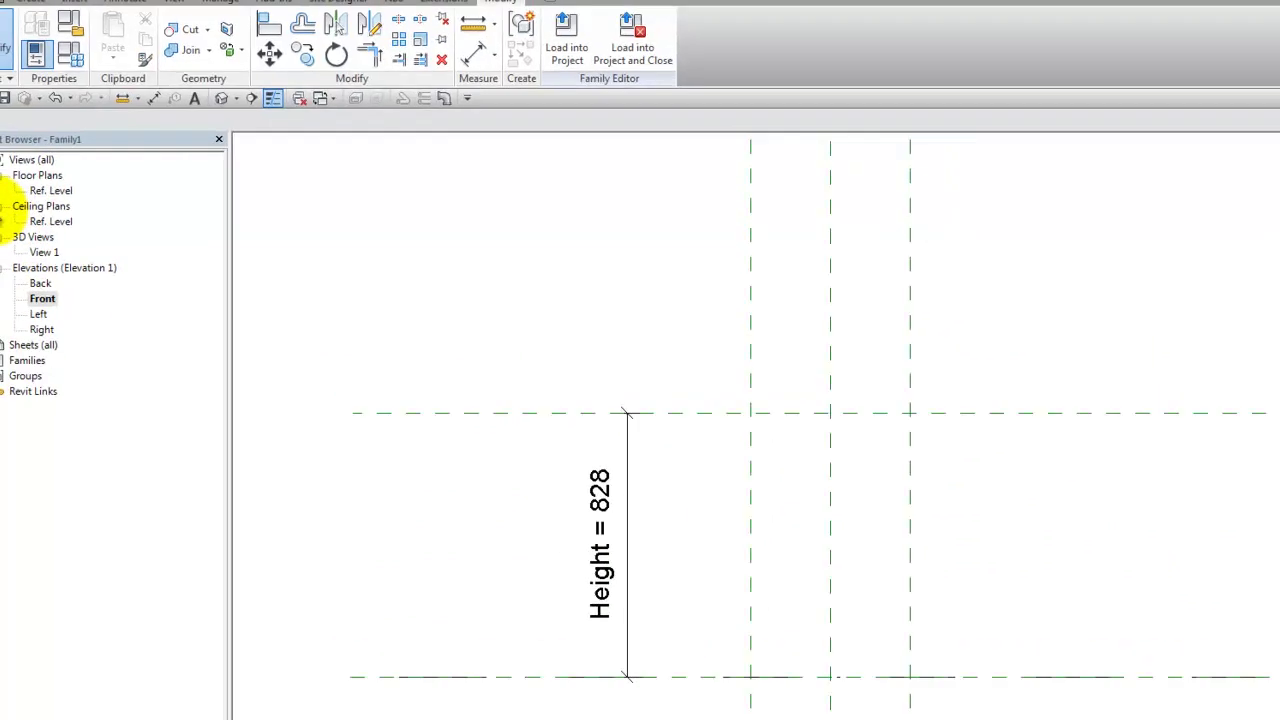
left_click(0, 189)
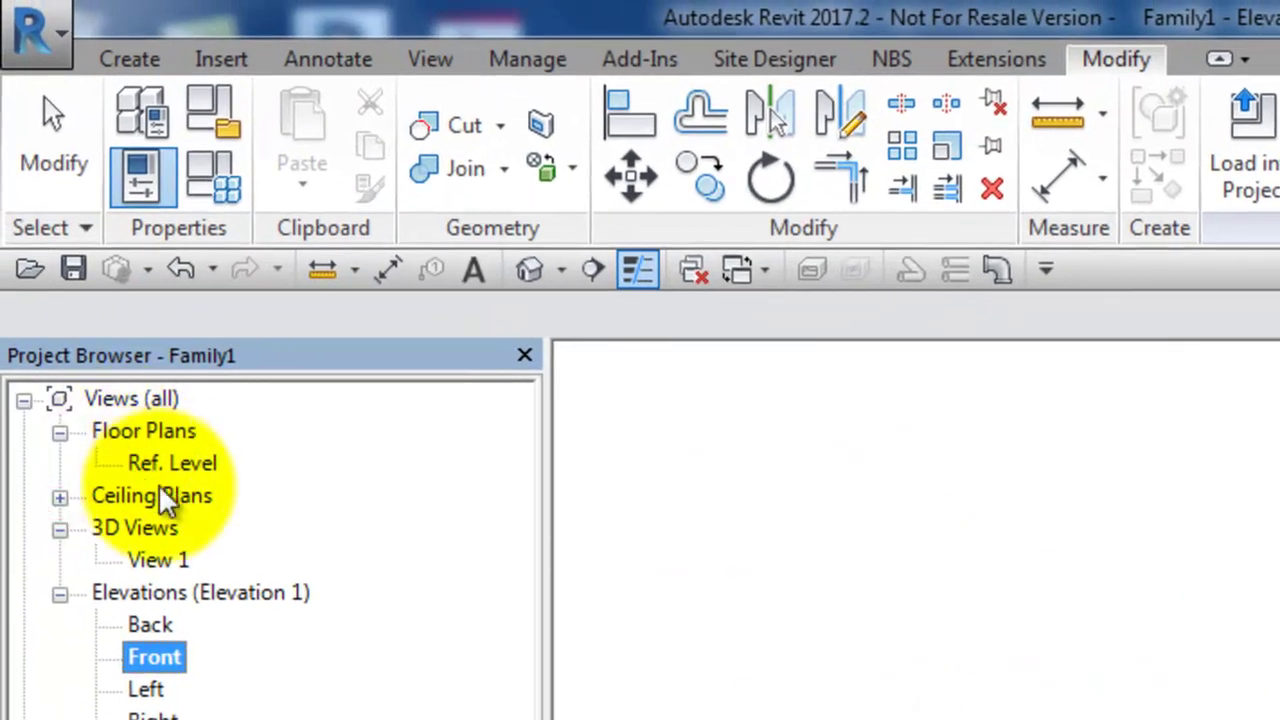
double_click(165, 466)
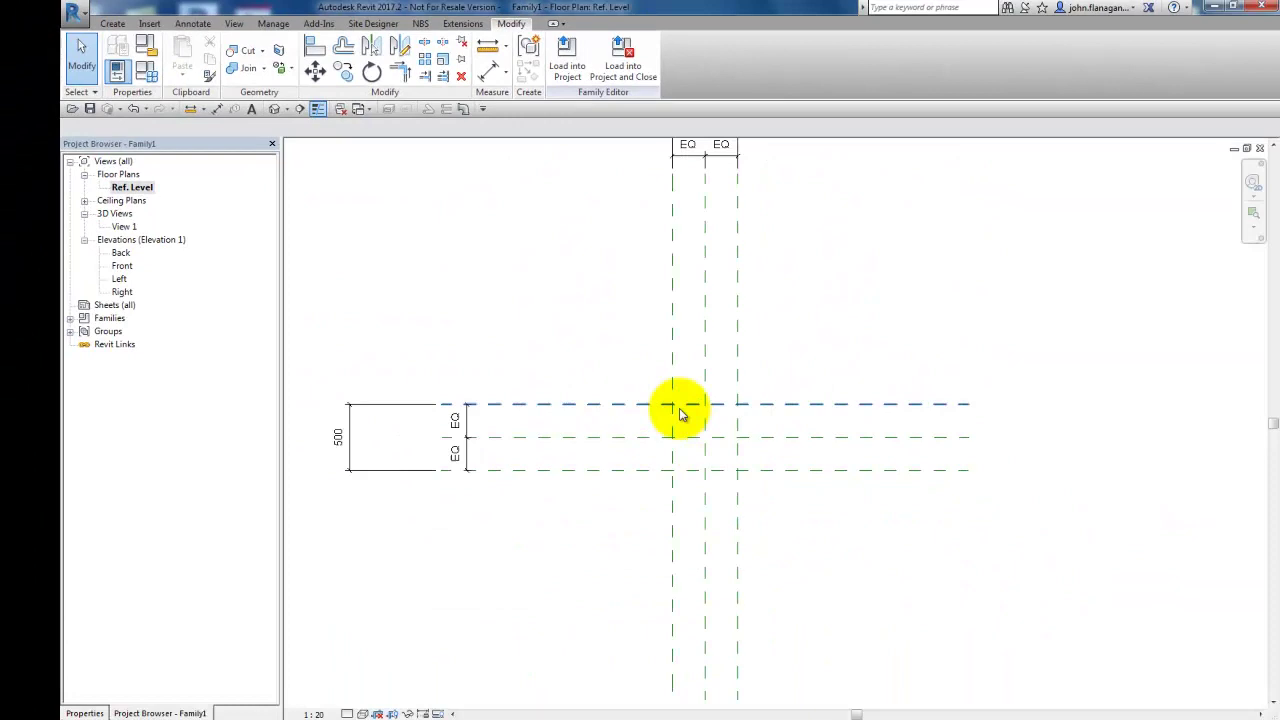
scroll(643, 294, "down", 3)
scroll(650, 215, "up", 4)
scroll(650, 215, "up", 2)
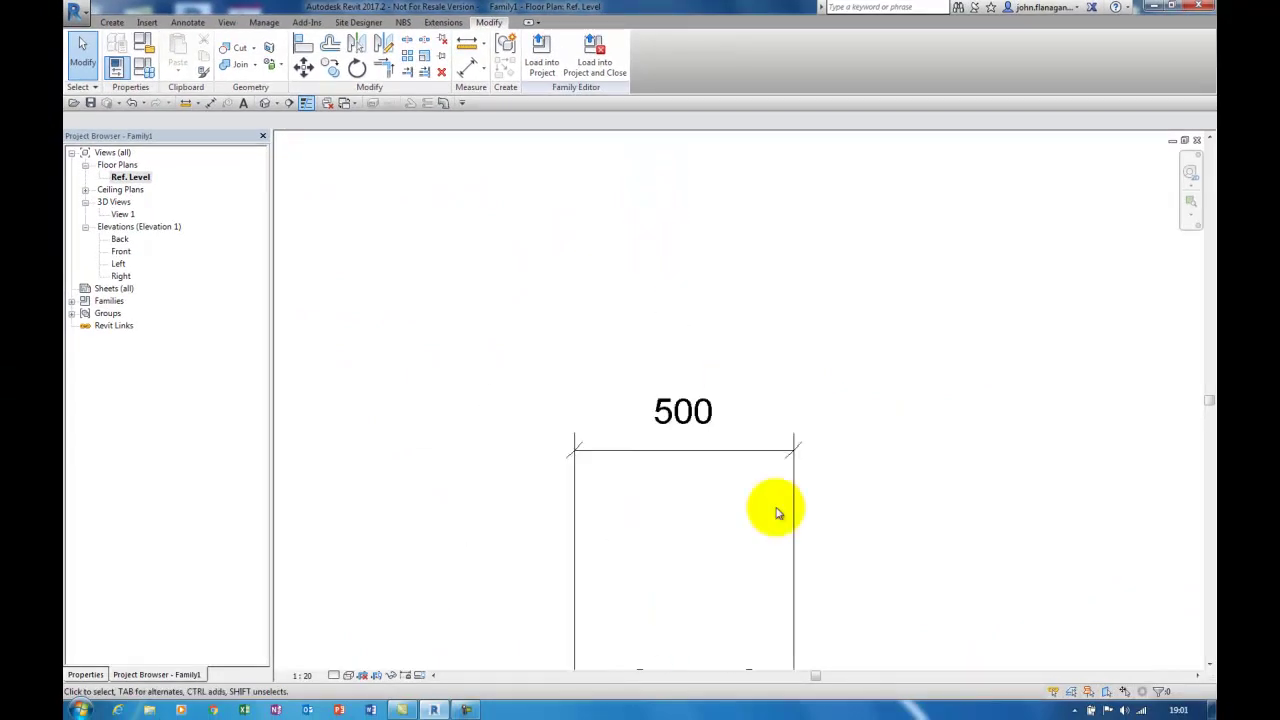
Label the overall 500 plan dimension with a new family type parameter named Depth, grouped under Dimensions
left_click(733, 457)
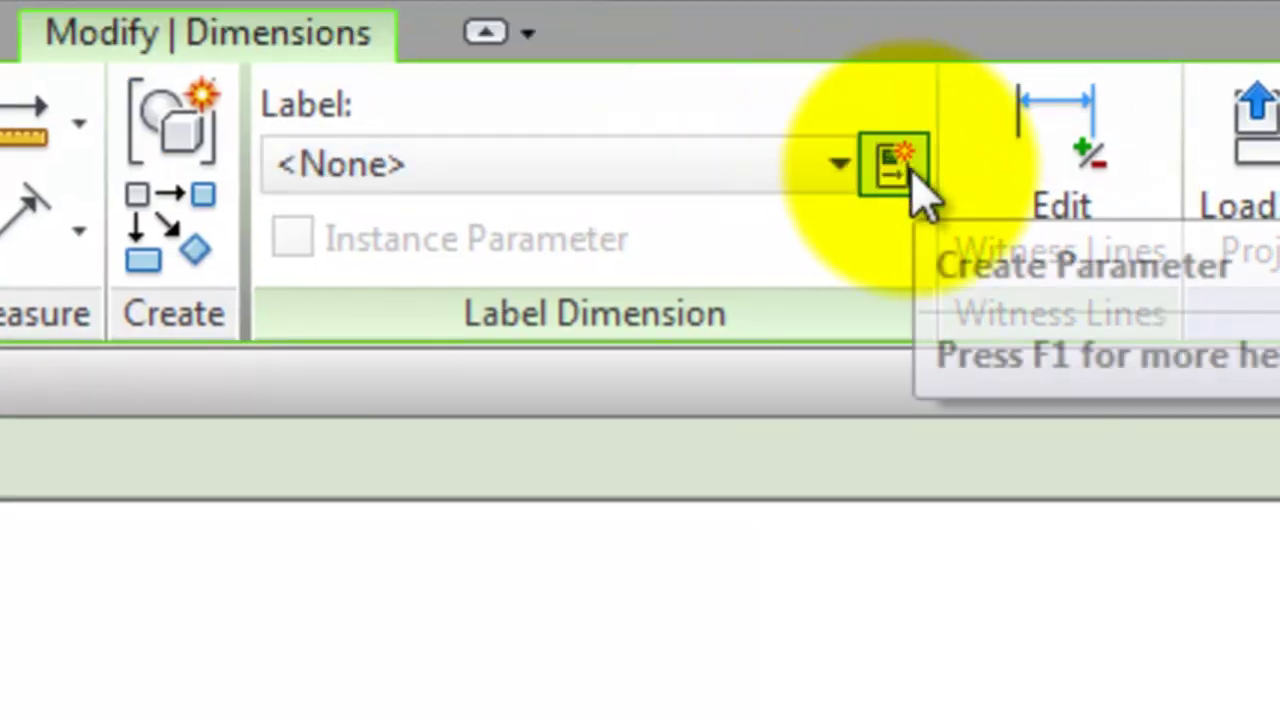
left_click(896, 178)
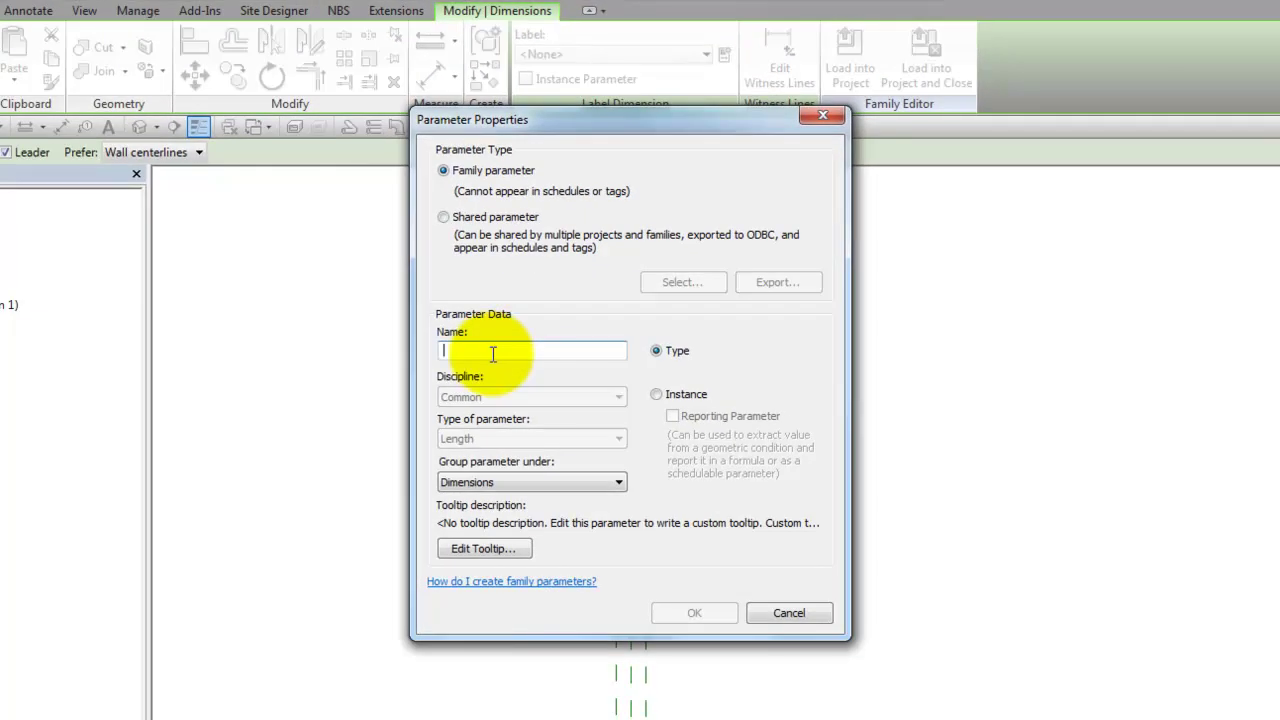
type("Depth")
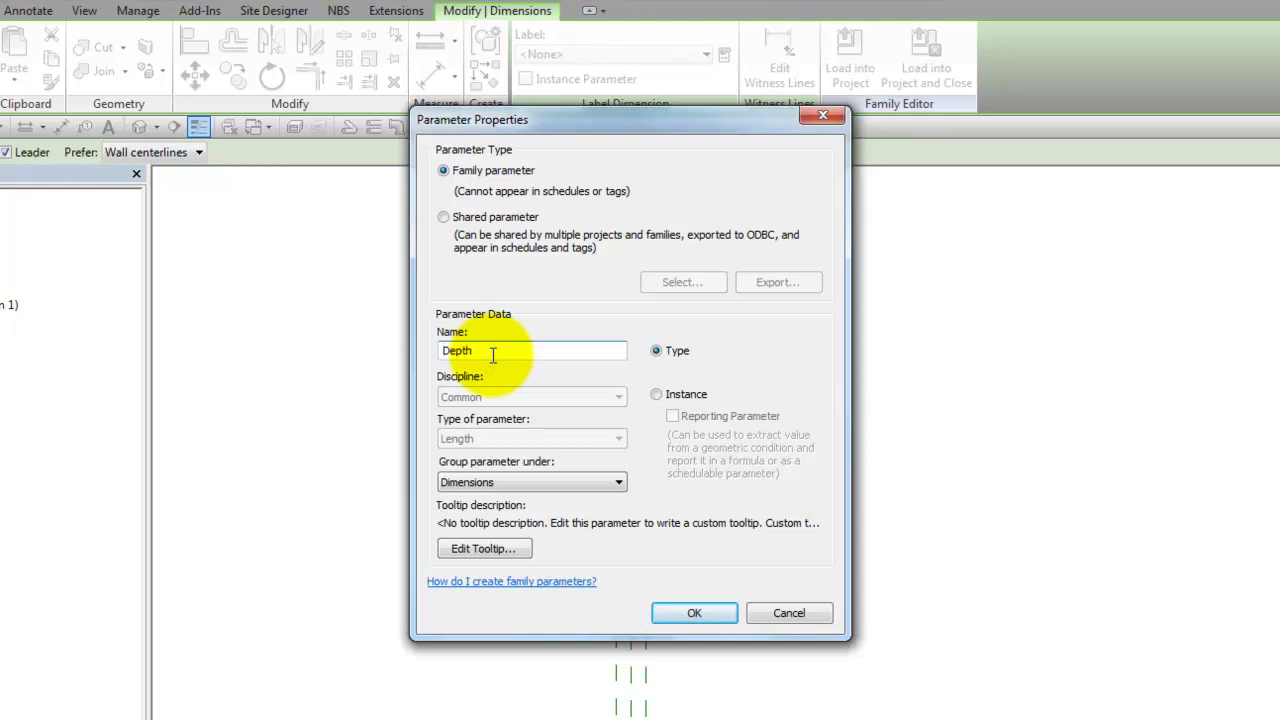
left_click(708, 610)
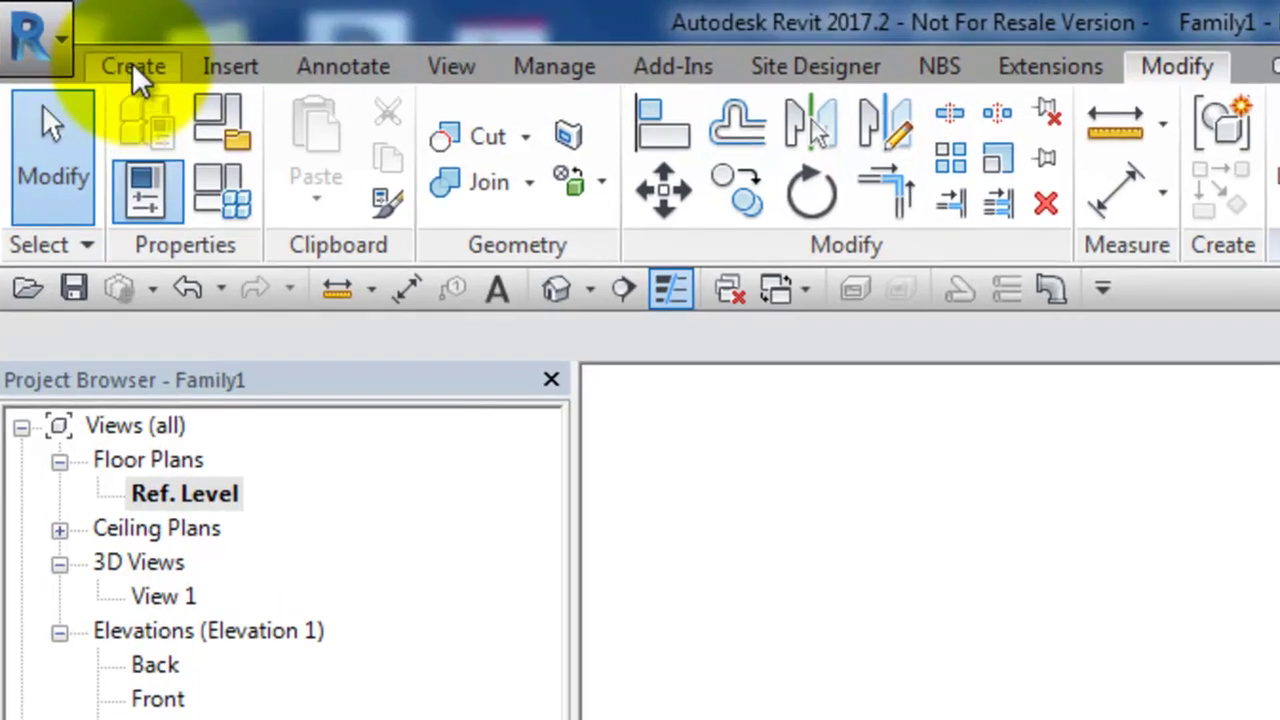
Start an Extrusion and sketch a 500 by 500 rectangle between opposite corner intersections of the outer reference planes
left_click(119, 37)
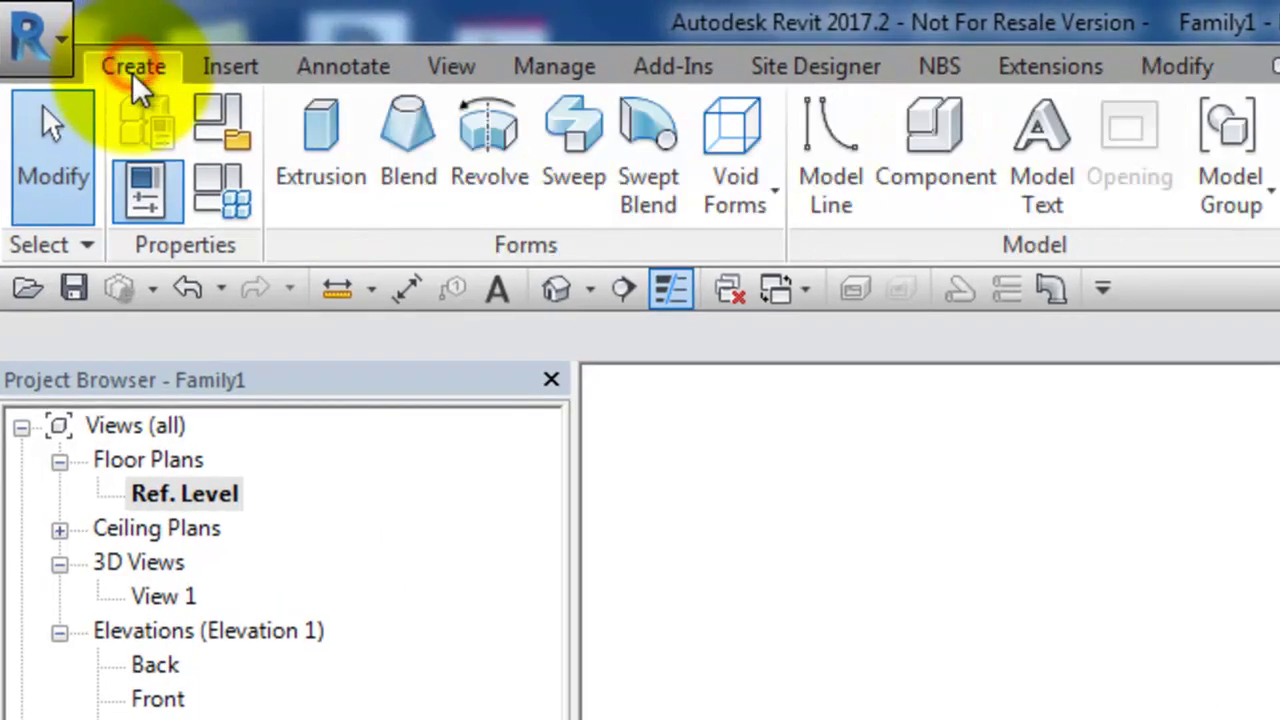
left_click(322, 170)
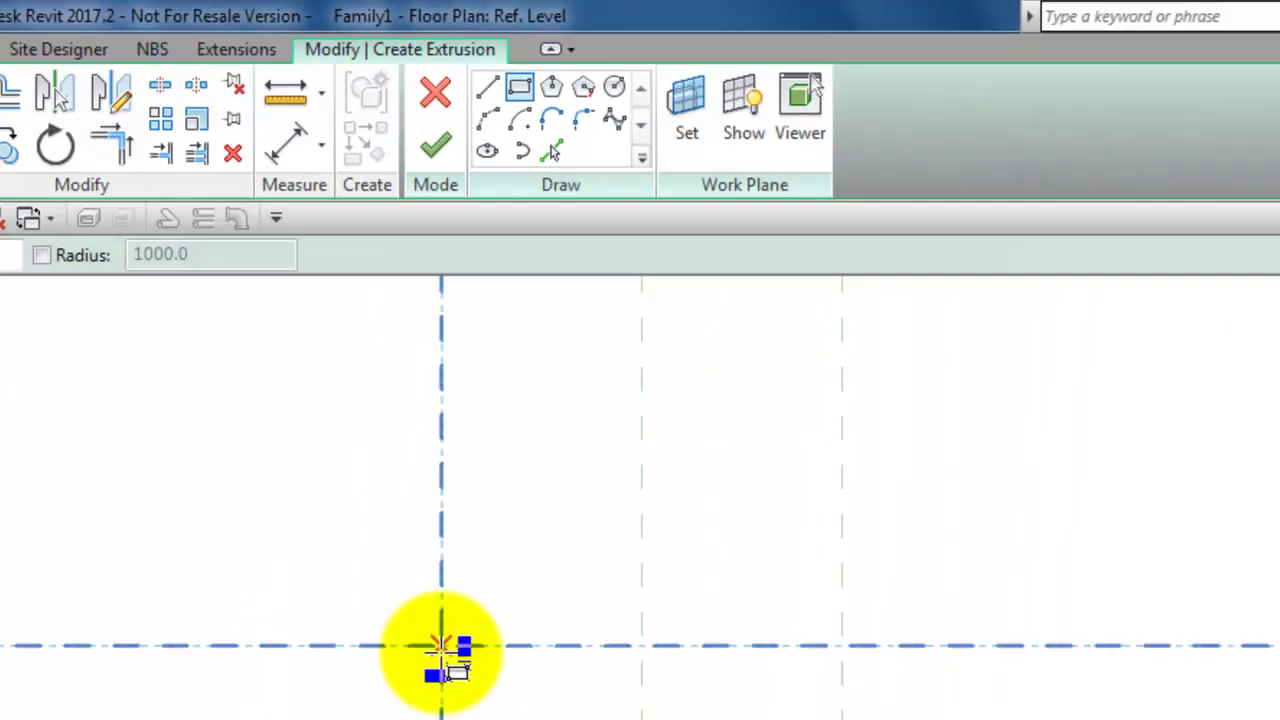
left_click(441, 645)
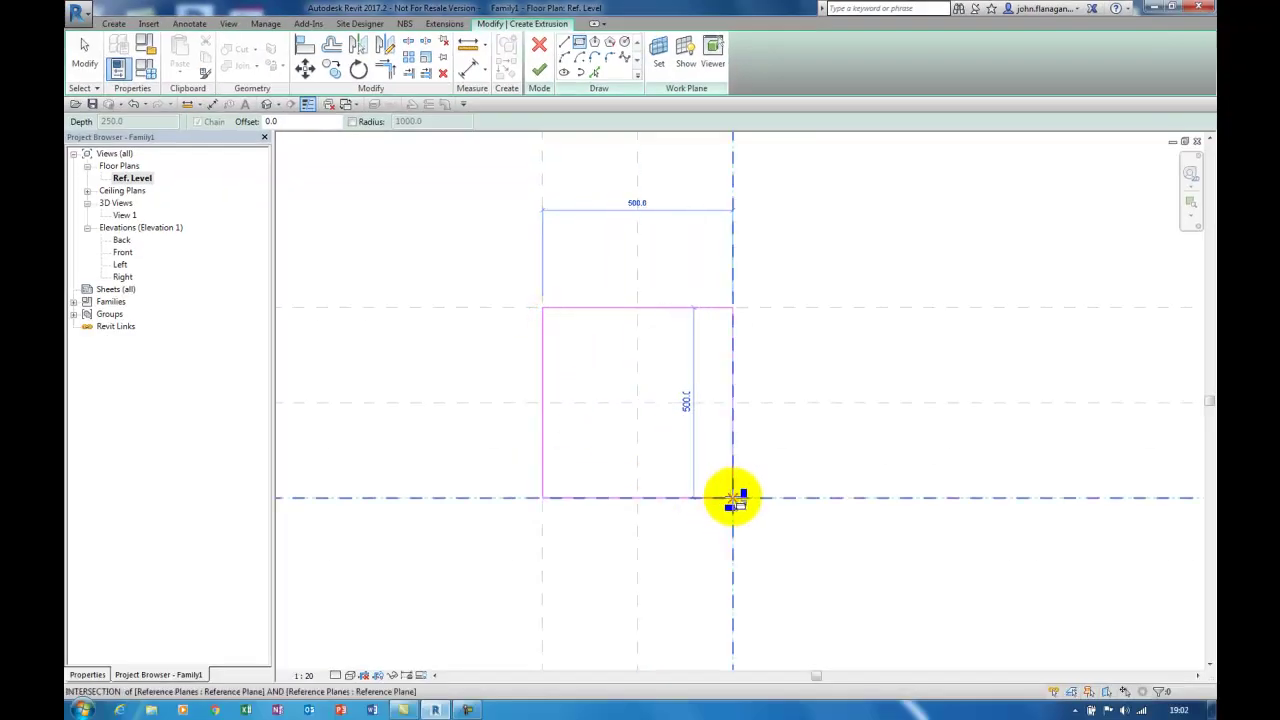
left_click(733, 500)
Lock all four sides of the rectangle to the outer reference planes and finish the extrusion sketch
left_click(566, 424)
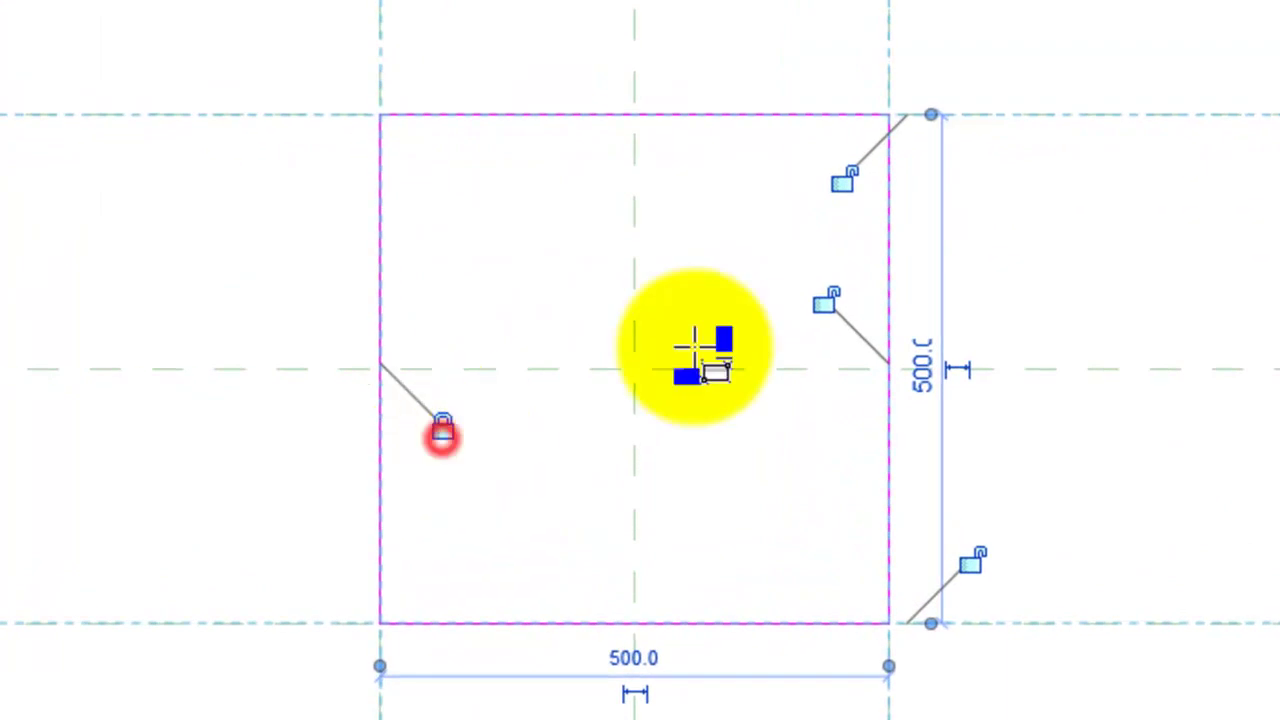
left_click(841, 180)
left_click(823, 299)
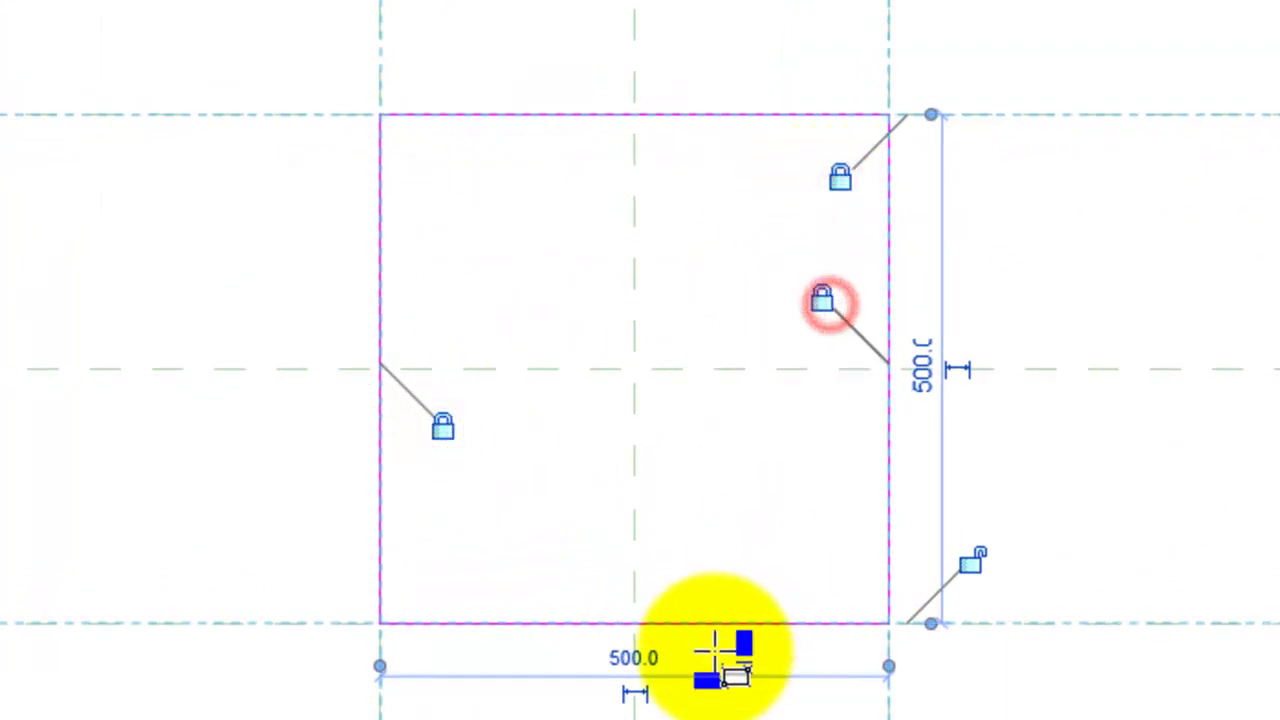
left_click(972, 560)
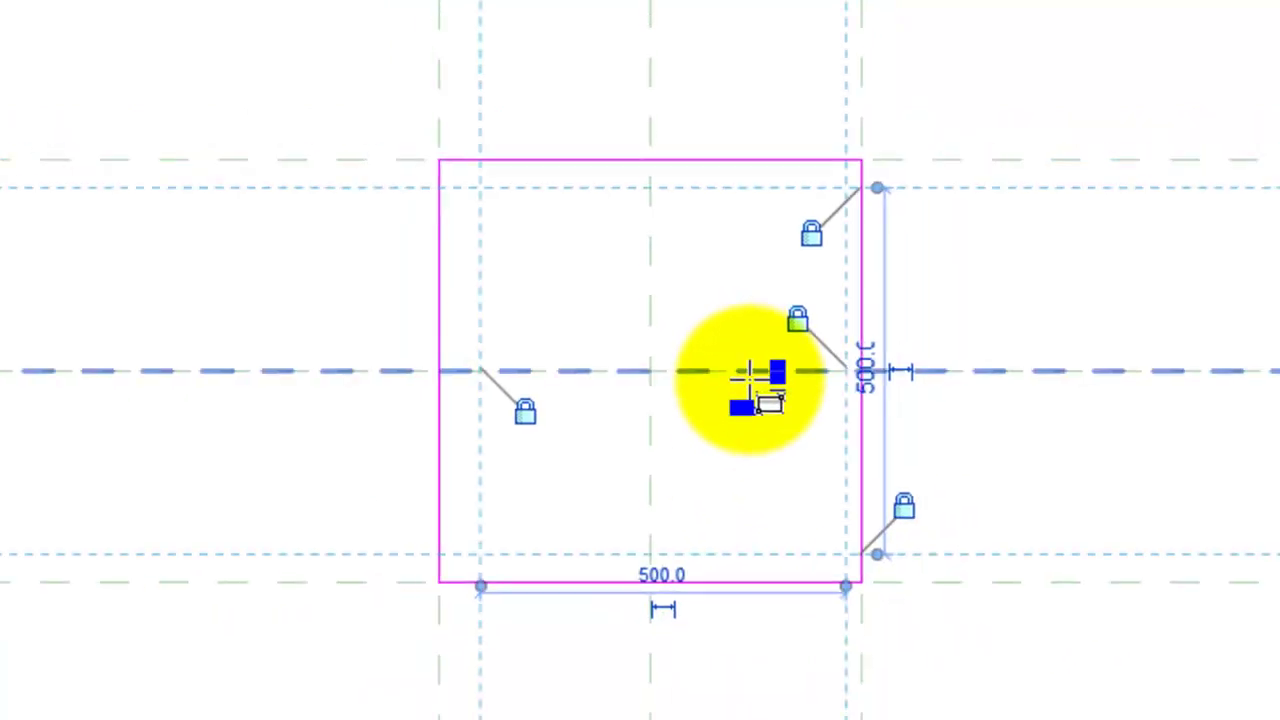
scroll(505, 235, "up", 2)
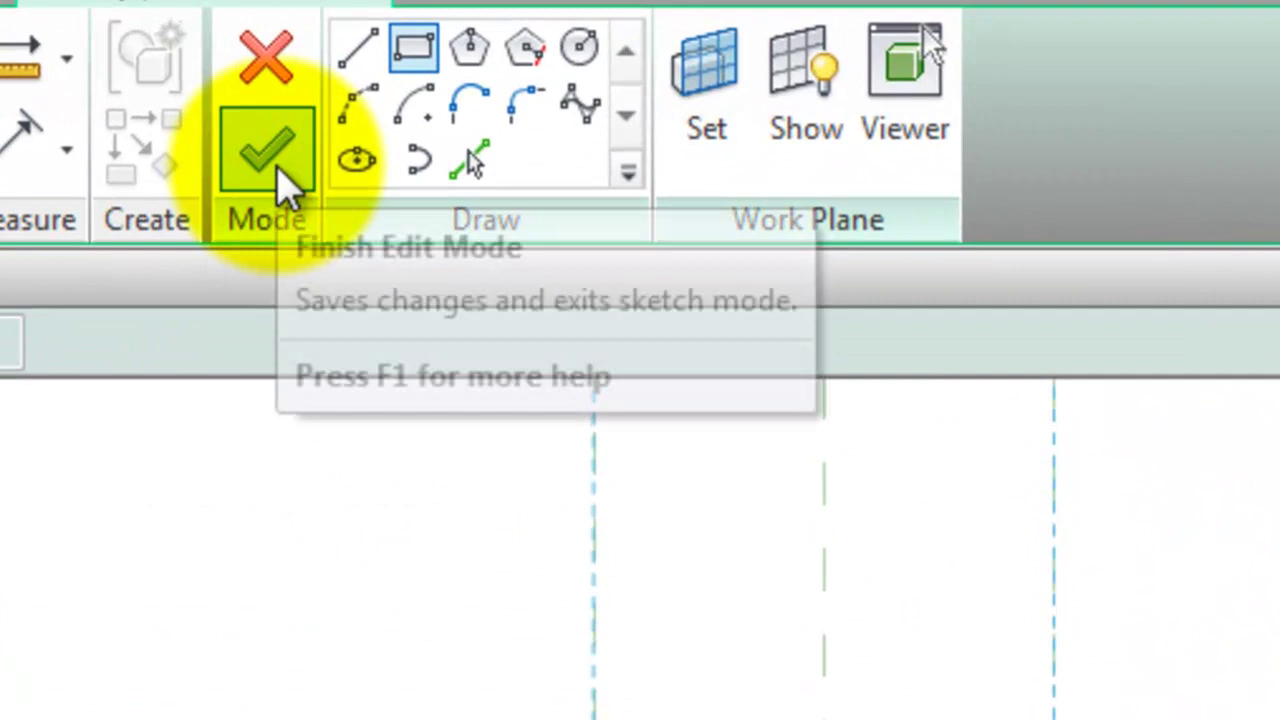
left_click(527, 45)
left_click(469, 254)
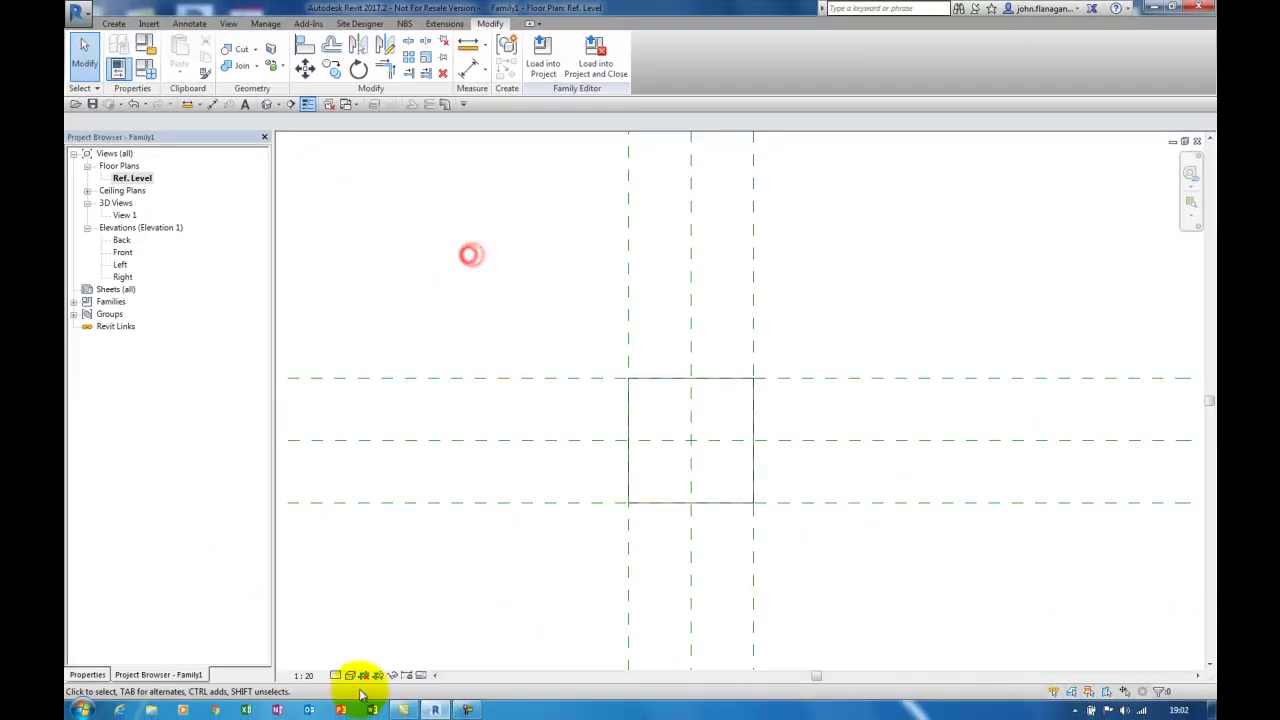
Set the visual style of the Ref. Level floor plan to Shaded
left_click(349, 675)
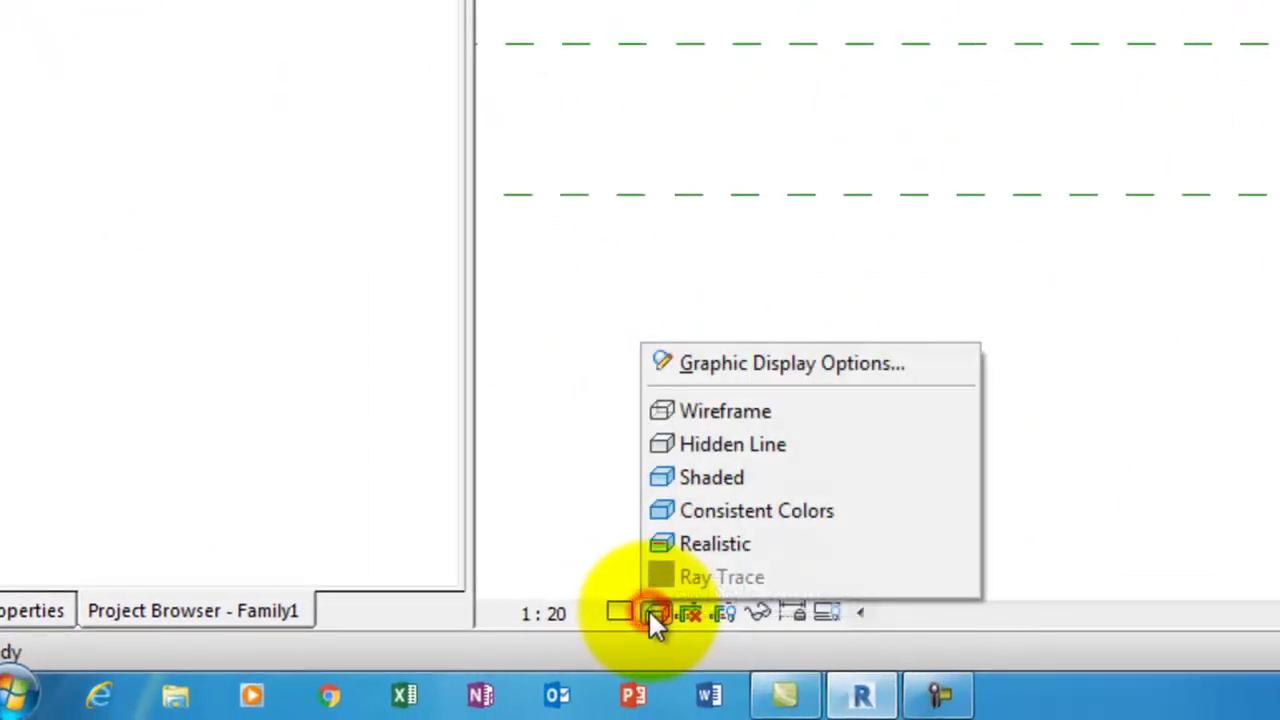
left_click(700, 478)
left_click(437, 563)
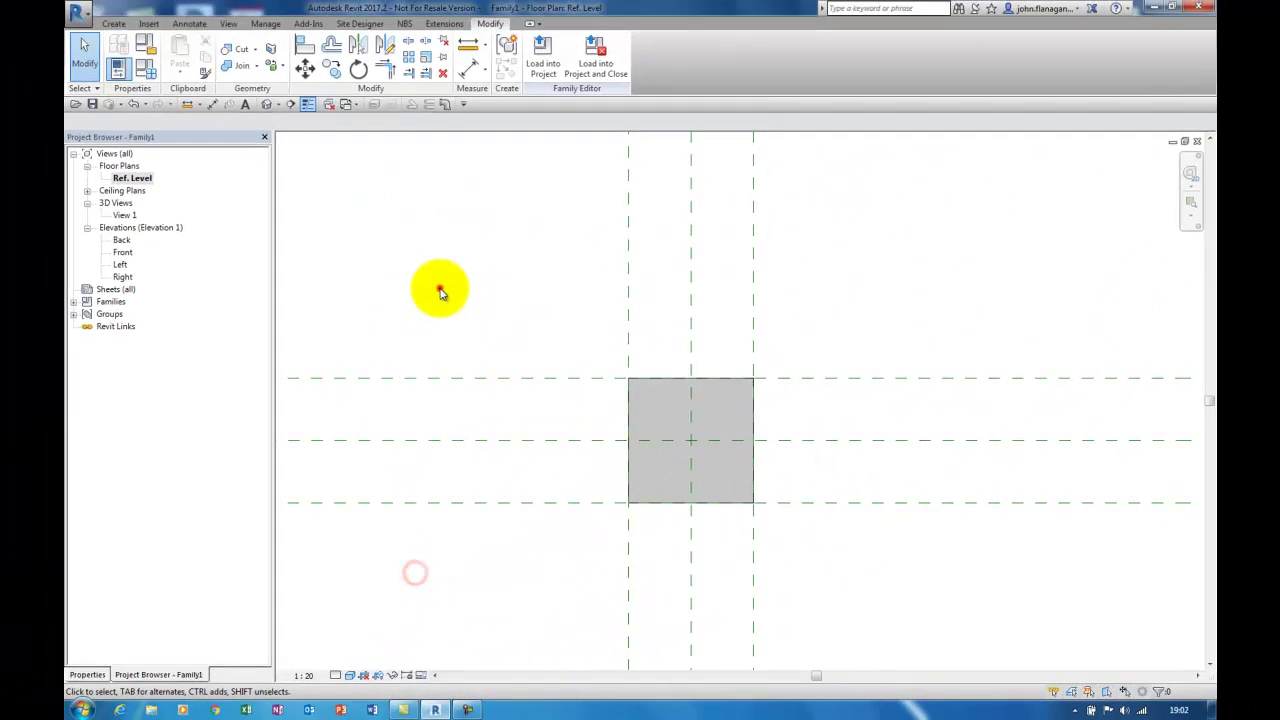
left_click(440, 289)
left_click(432, 271)
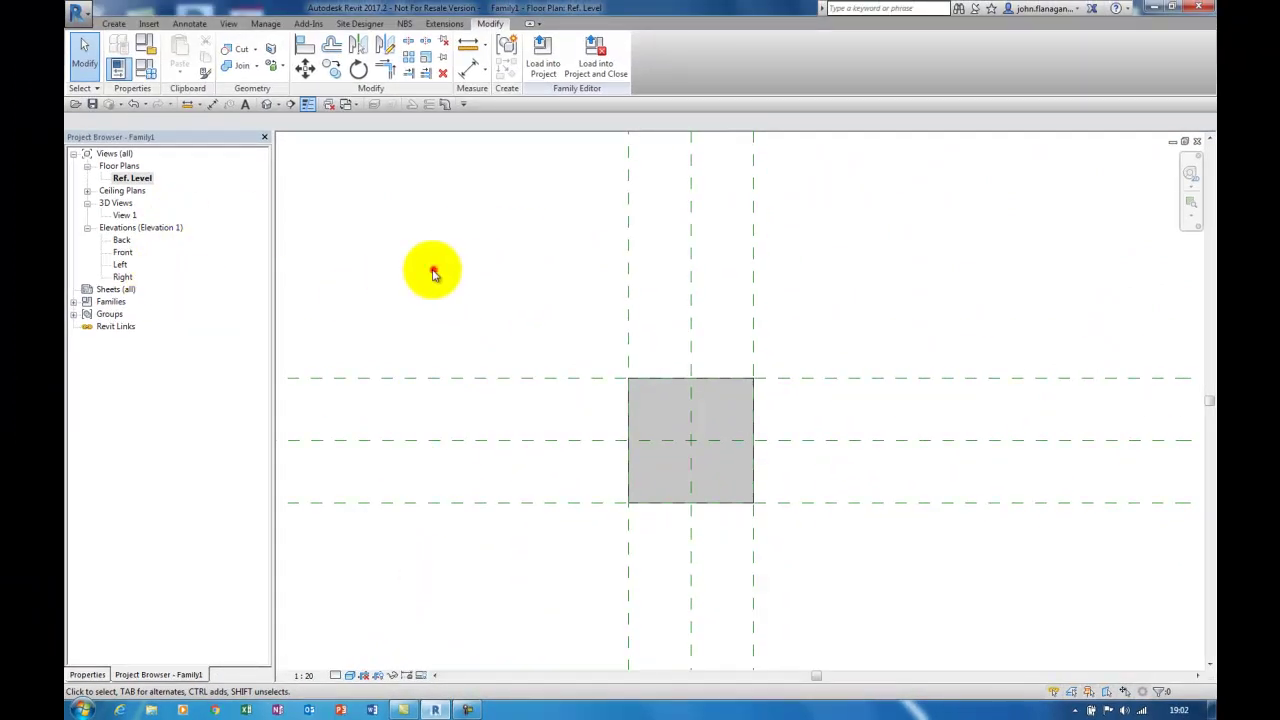
In the Front elevation, stretch the extrusion's top face up to the Height reference plane and lock it there
double_click(122, 254)
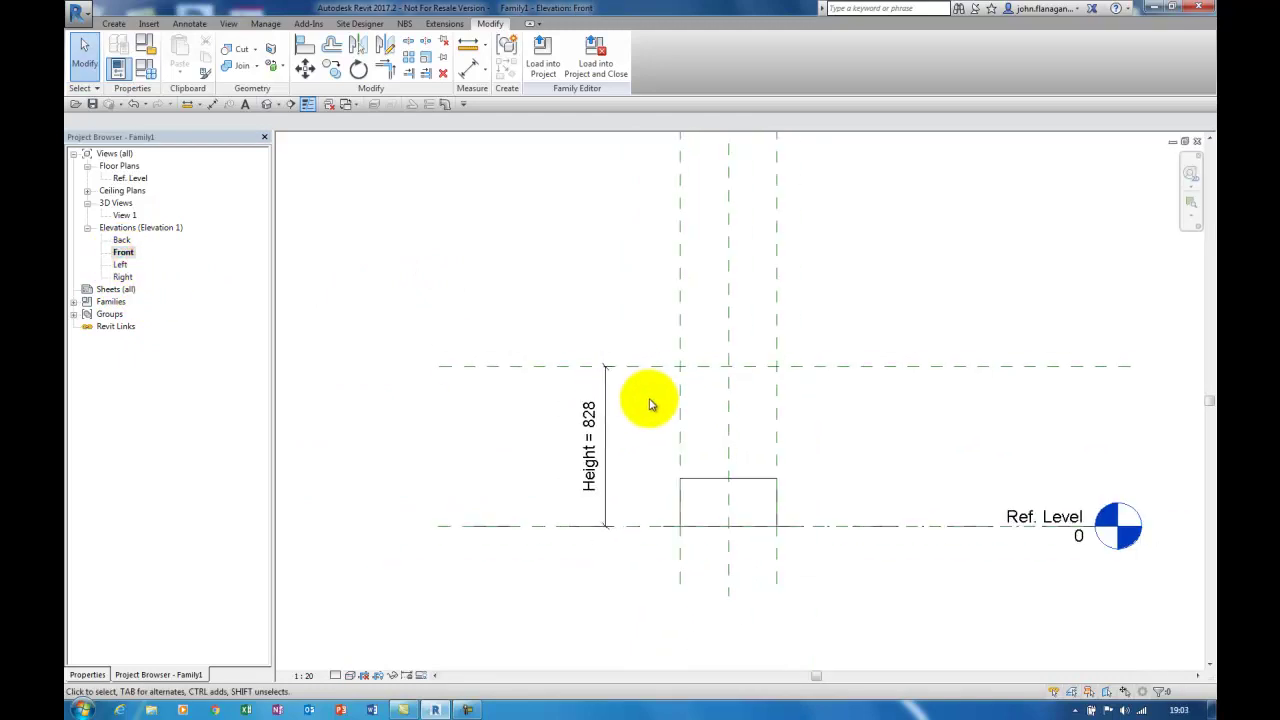
scroll(818, 500, "up", 3)
left_click(663, 466)
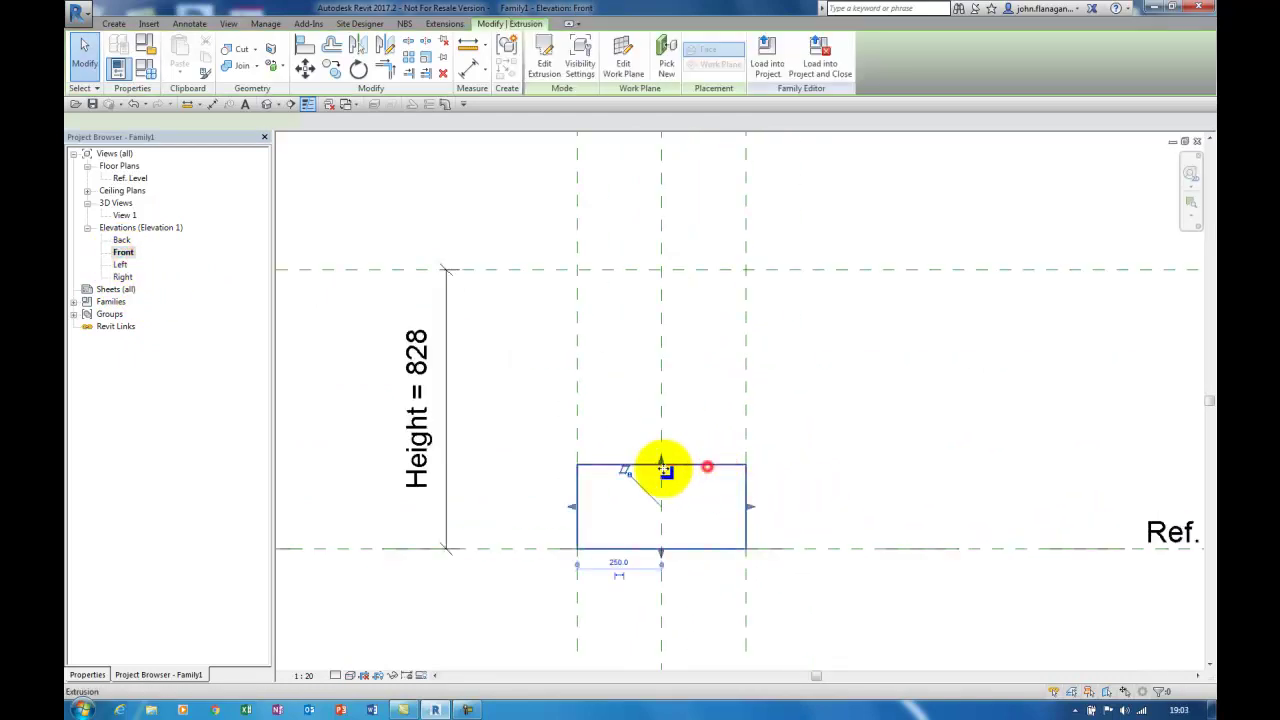
left_click_drag(661, 466, 668, 273)
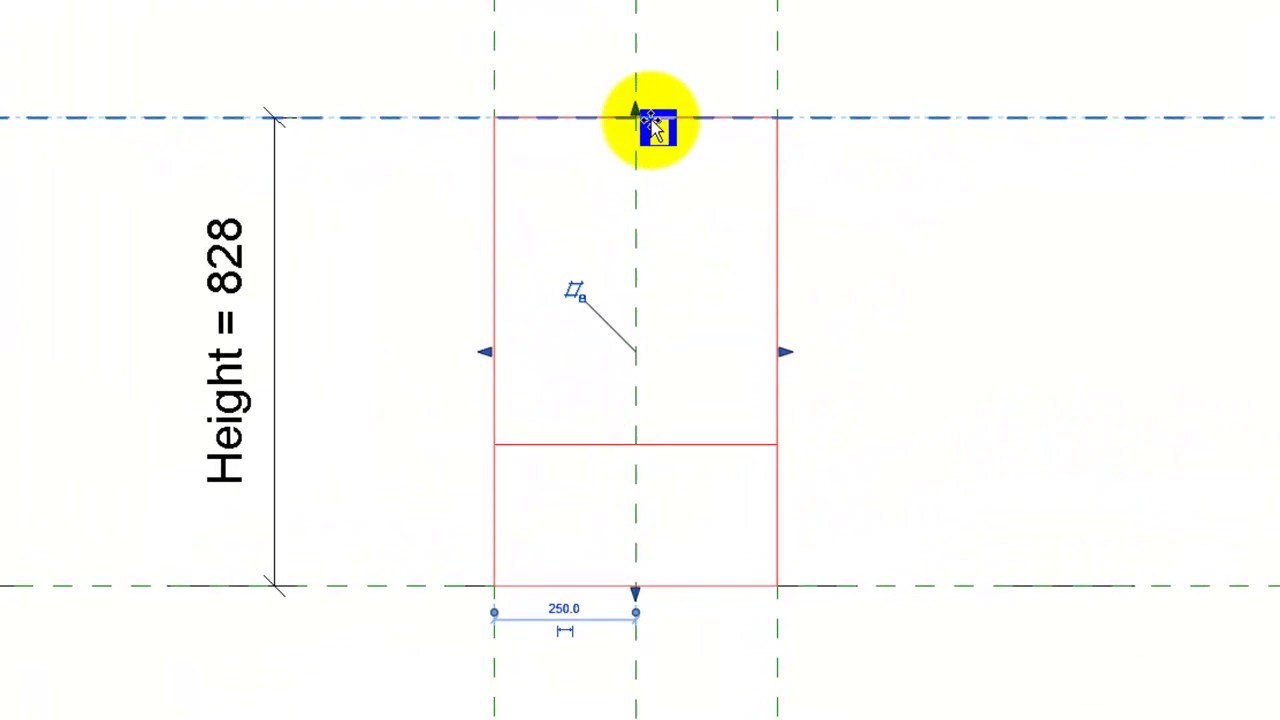
left_click_drag(652, 130, 652, 125)
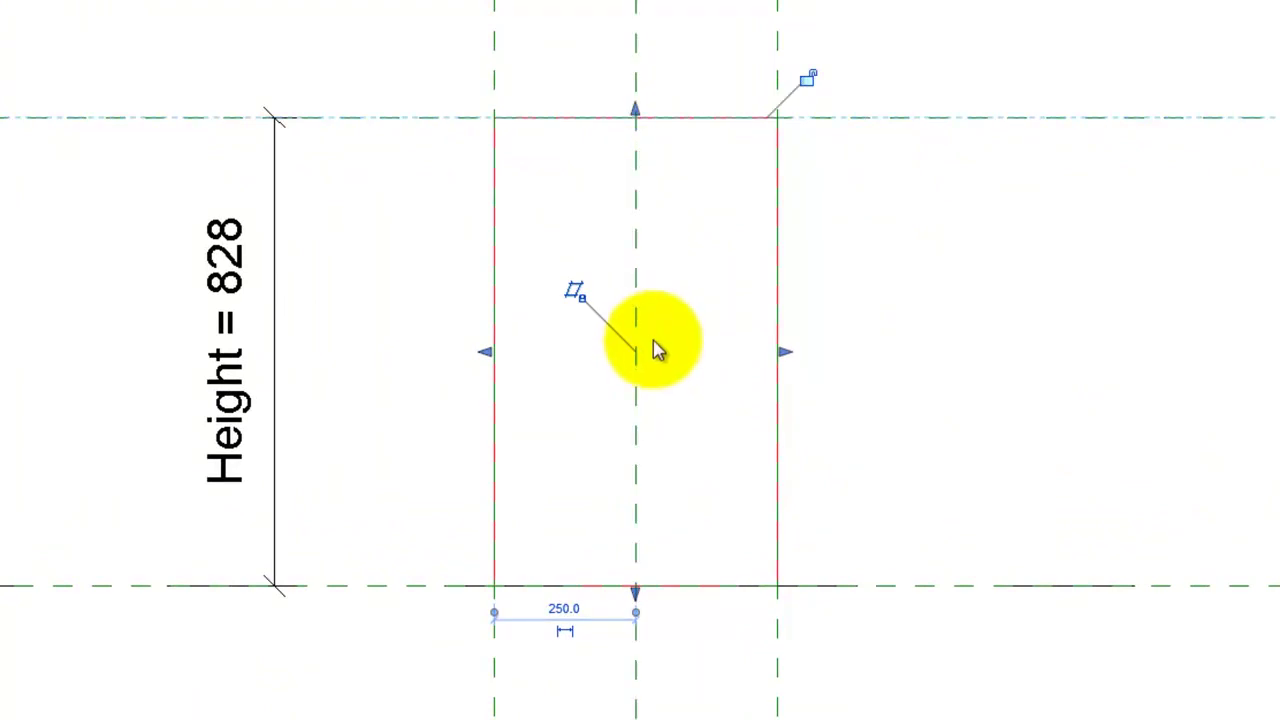
left_click(808, 80)
left_click(903, 357)
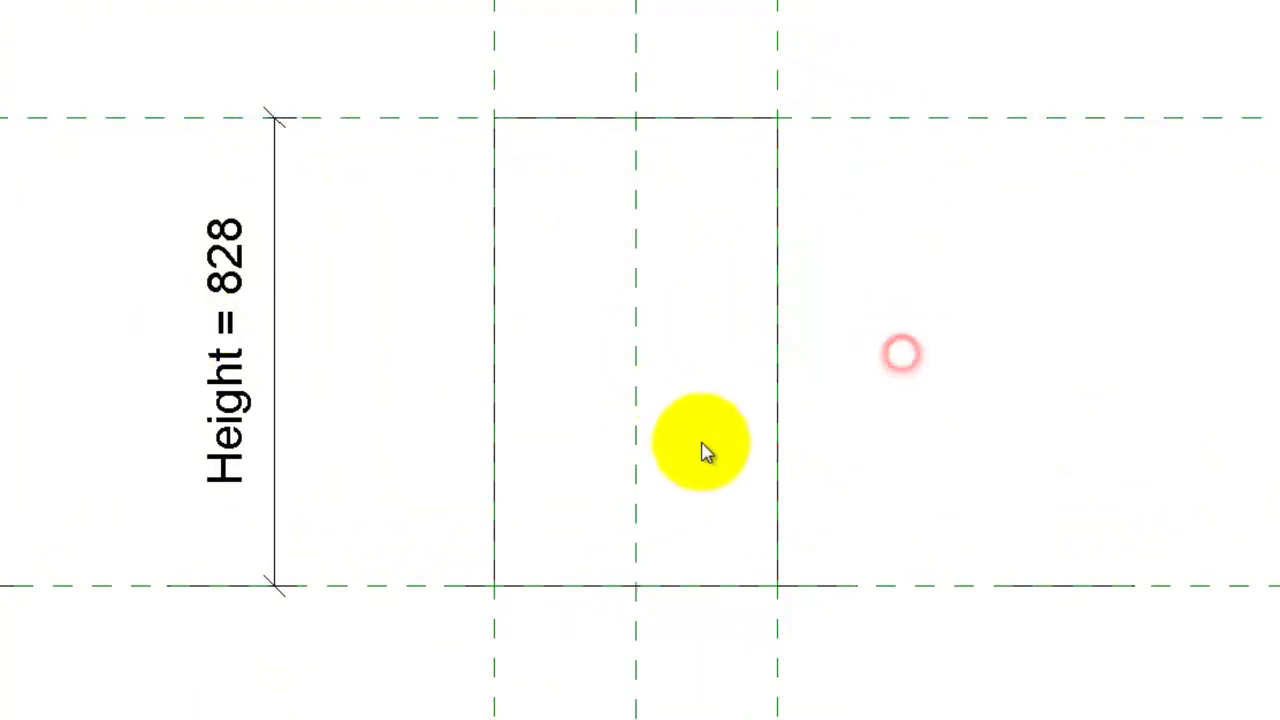
Open the default 3D view and set its graphic display to Shaded with smooth anti-aliased lines
scroll(700, 447, "down", 4)
left_click(343, 147)
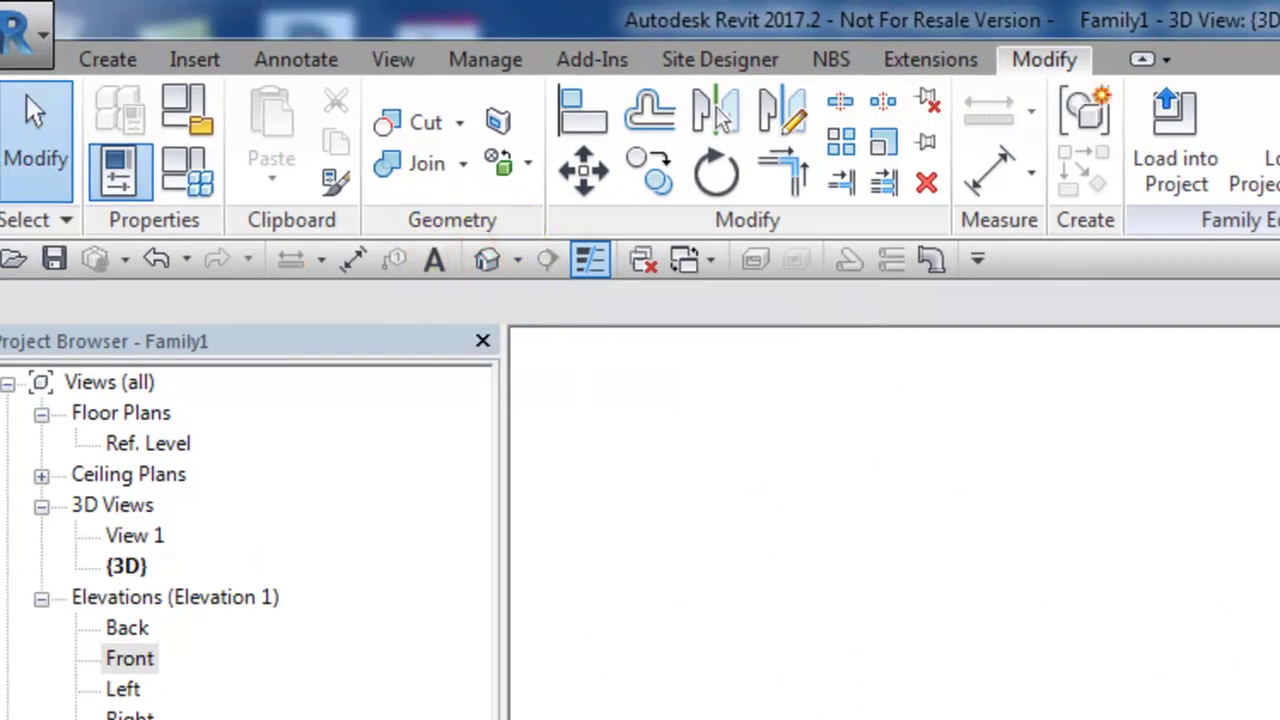
key("g")
key("d")
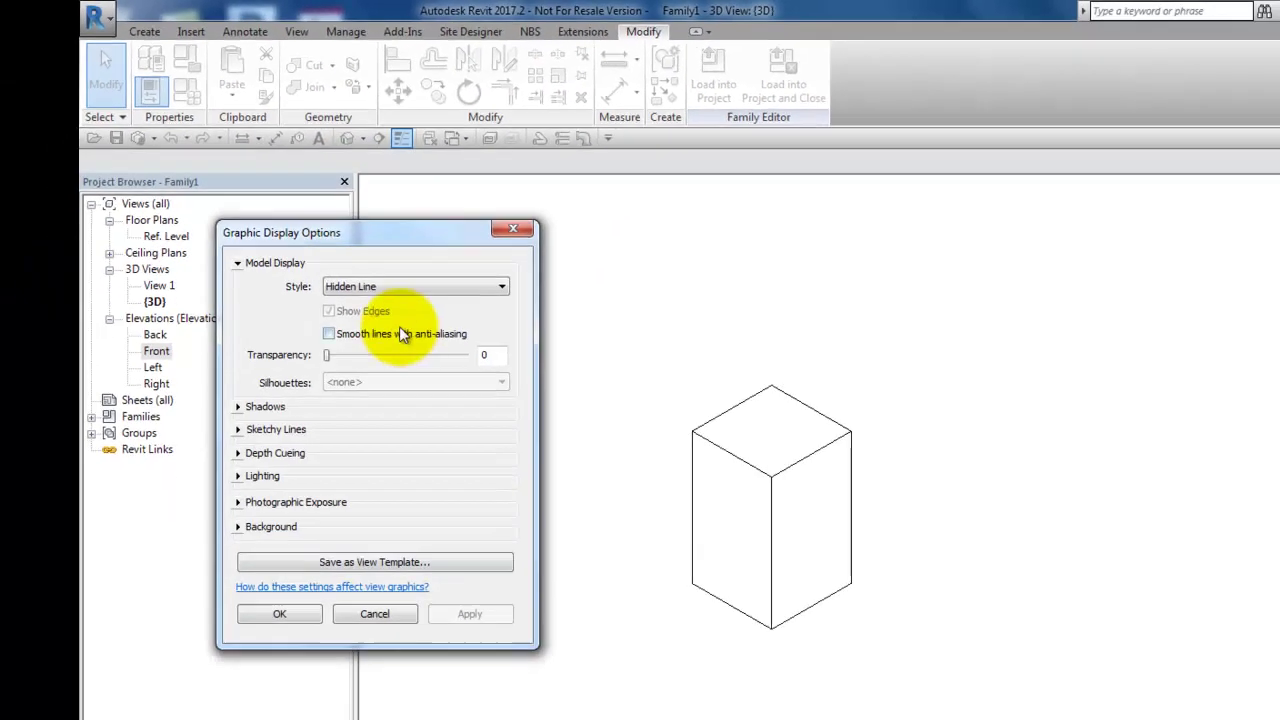
left_click(325, 323)
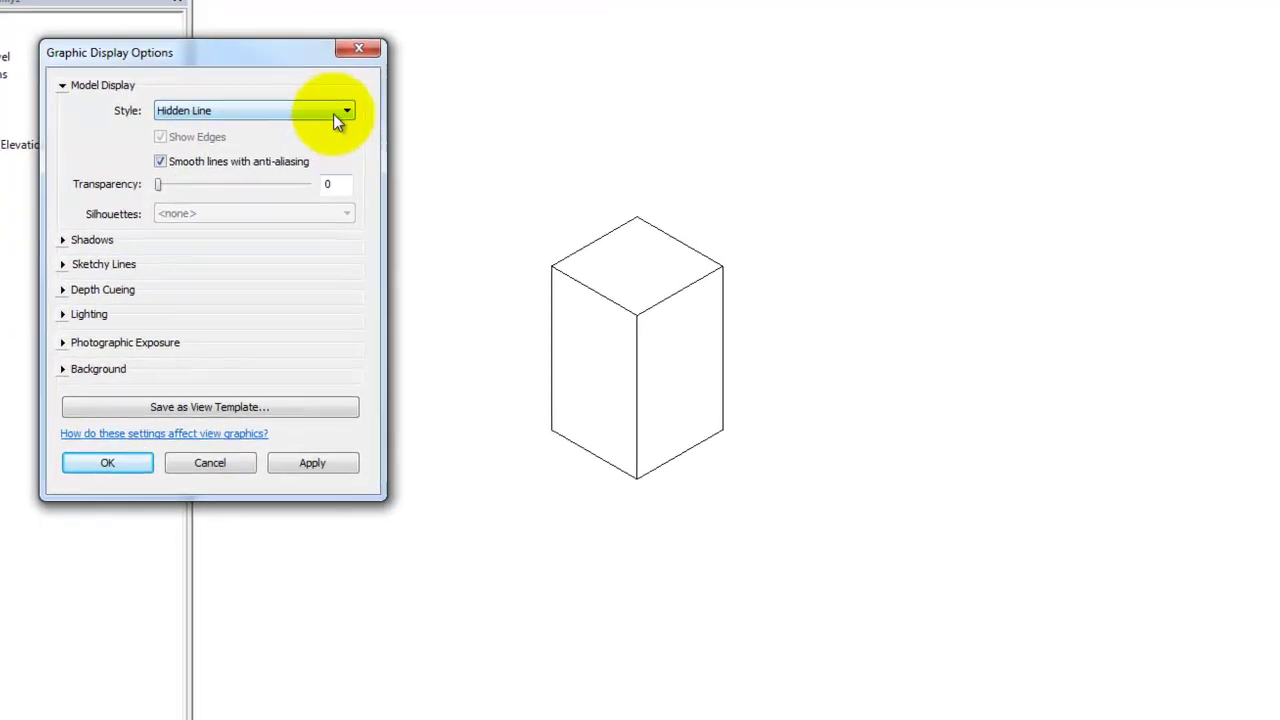
left_click(491, 279)
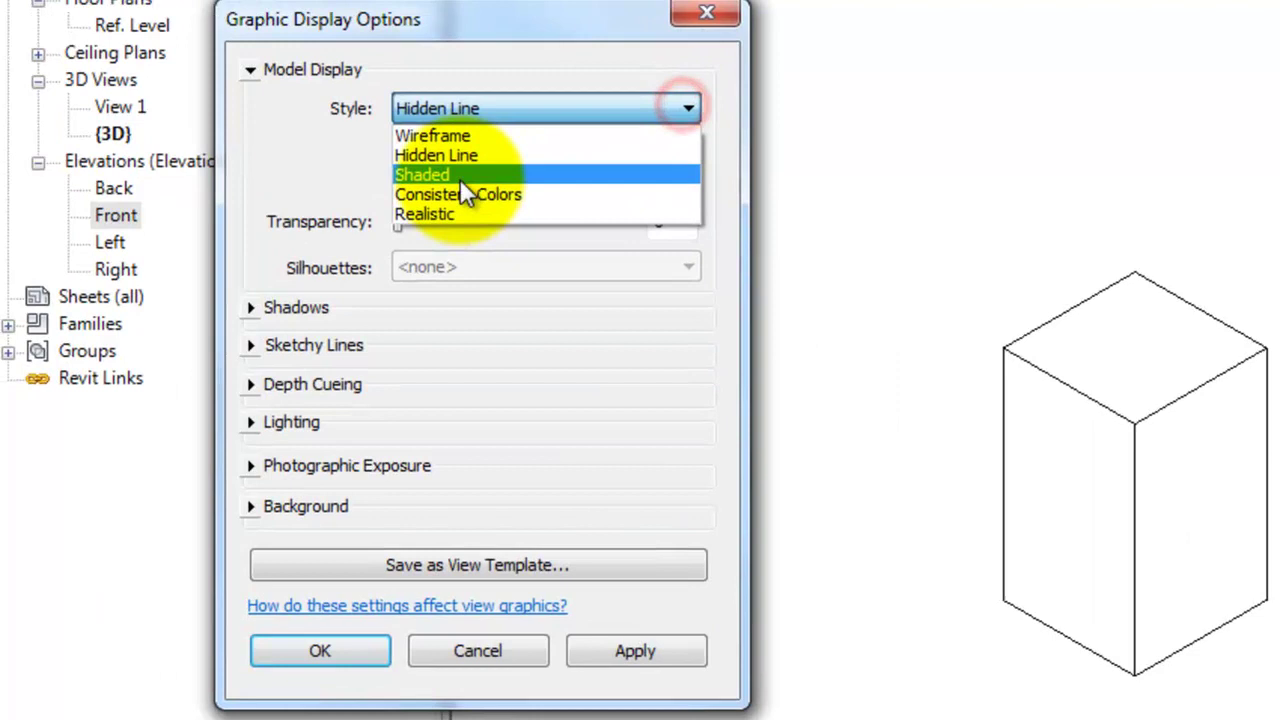
left_click(140, 102)
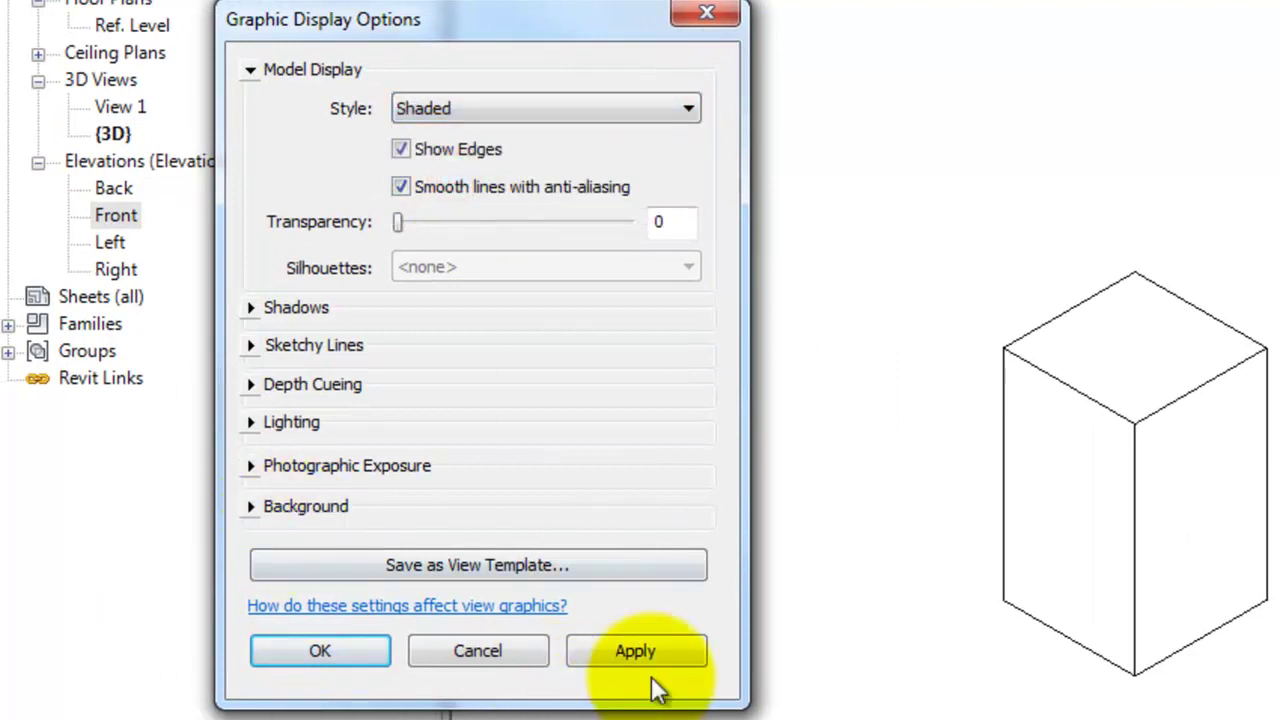
left_click(635, 651)
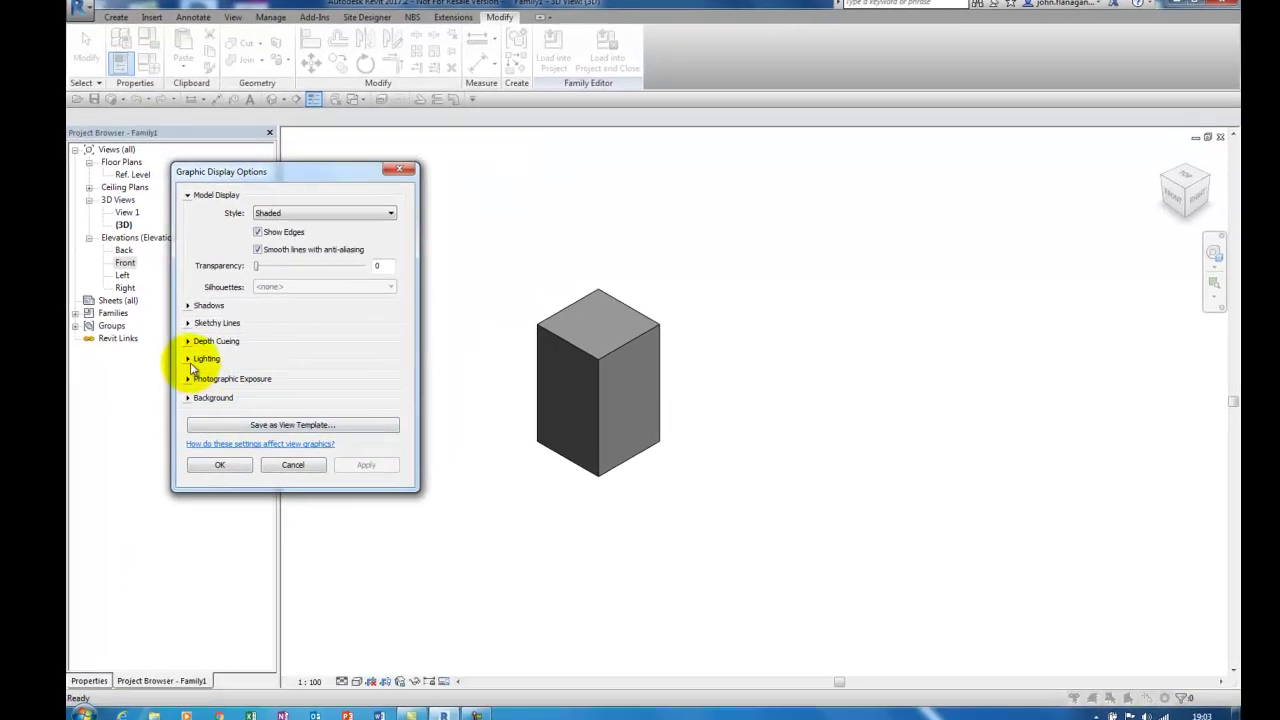
Raise the 3D view's ambient light to 36 in the lighting options and accept the display settings
left_click(196, 359)
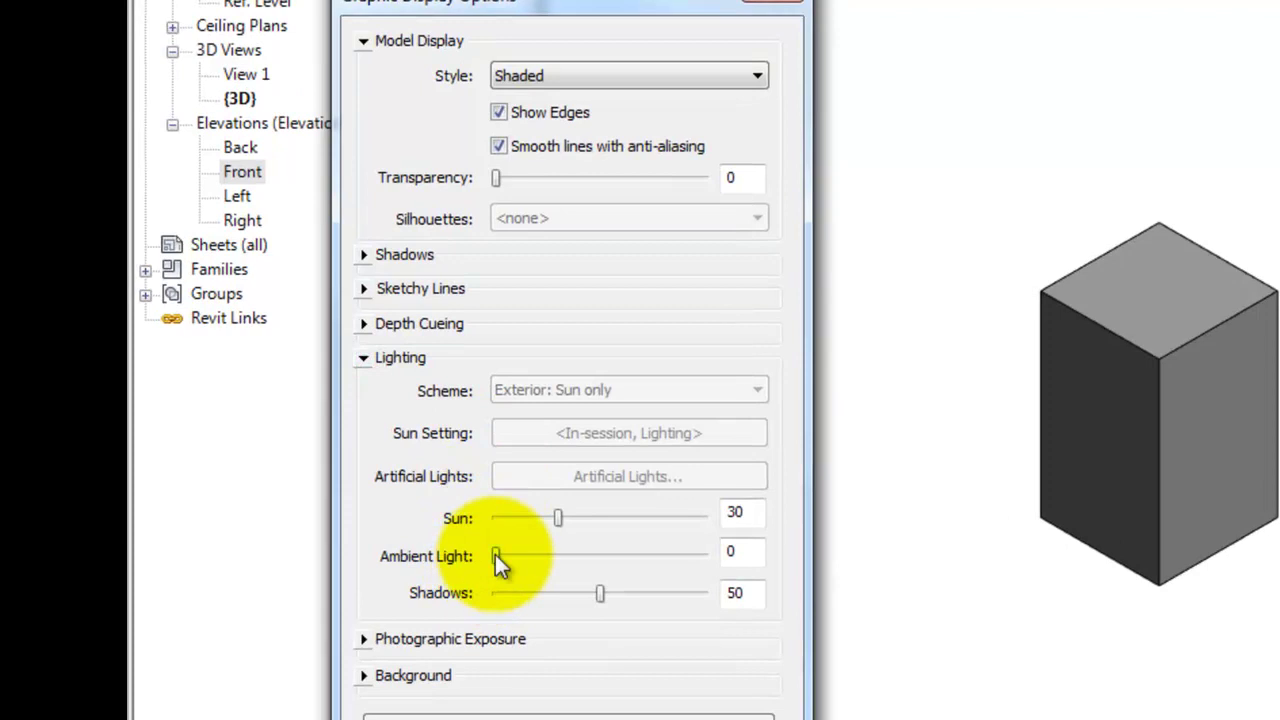
left_click_drag(495, 554, 569, 557)
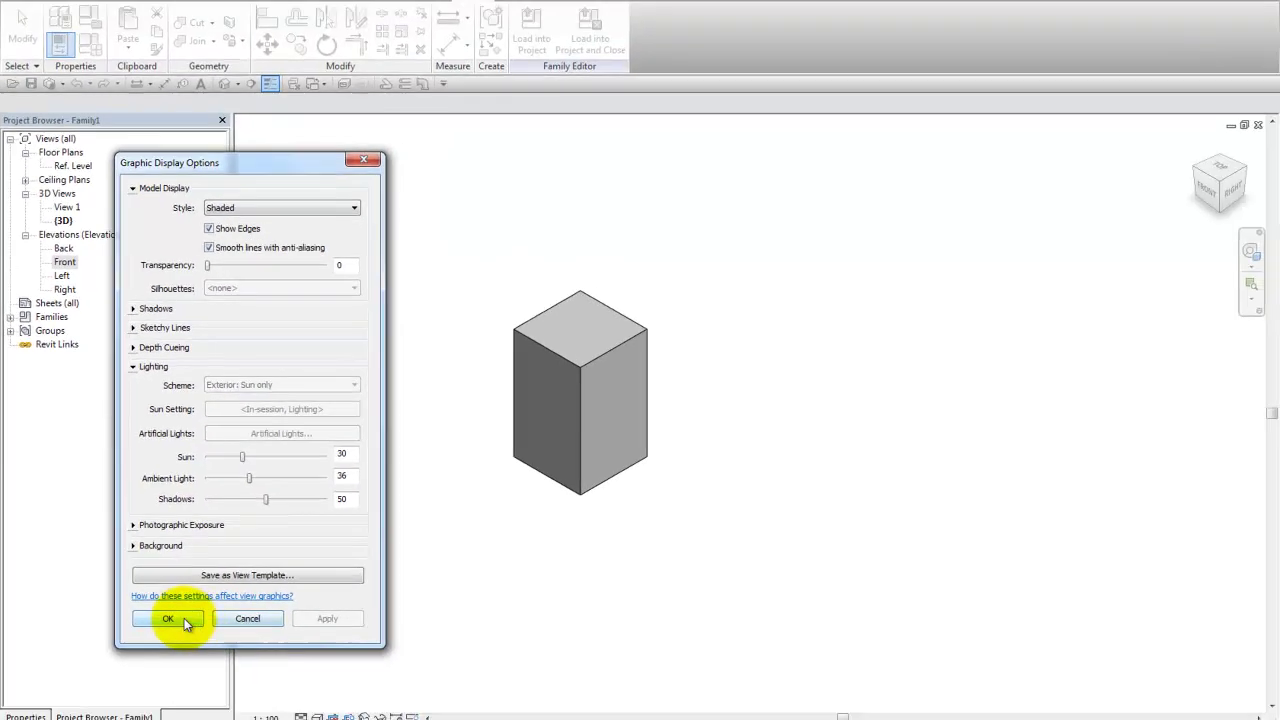
left_click(184, 618)
scroll(666, 334, "up", 2)
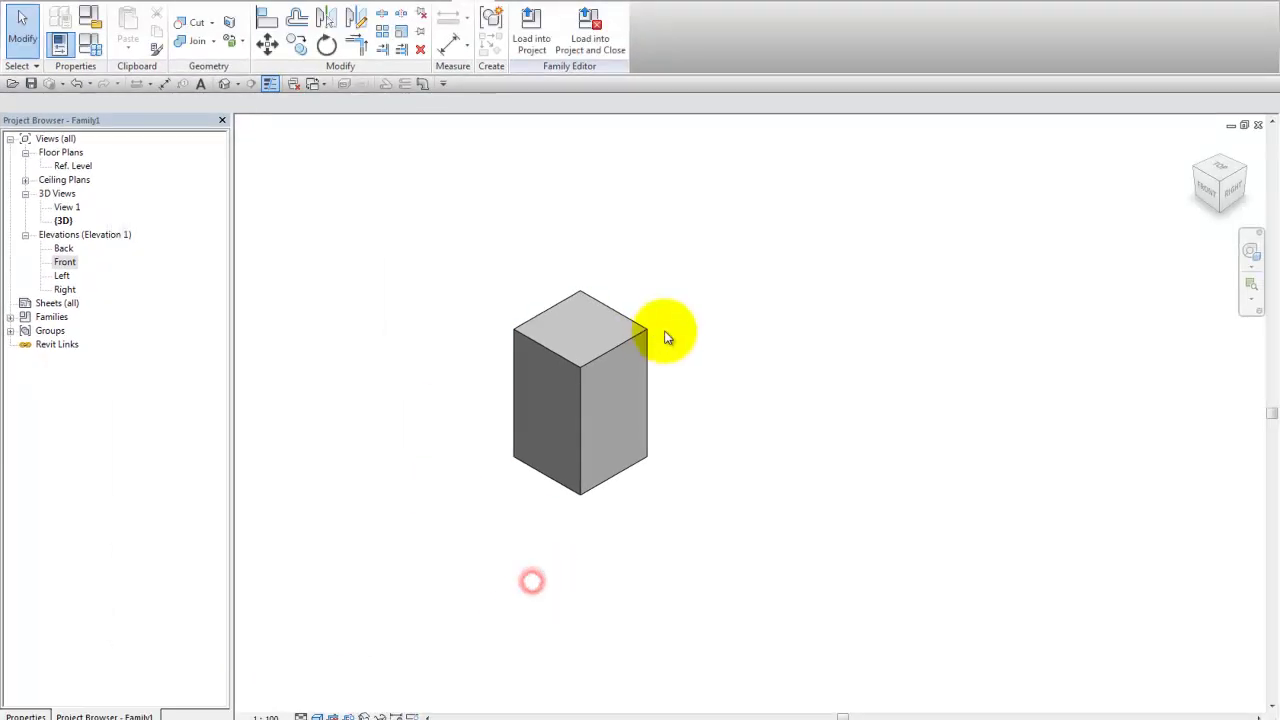
scroll(600, 320, "down", 3)
scroll(586, 449, "up", 5)
scroll(500, 480, "down", 2)
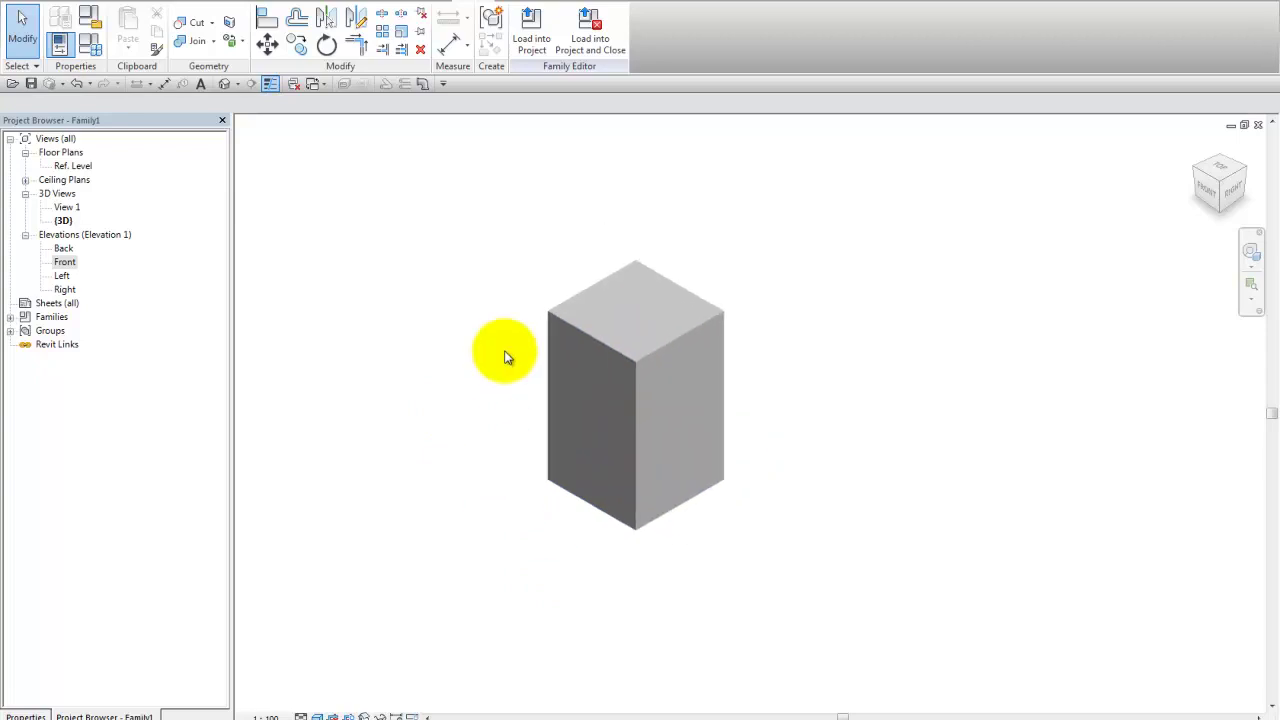
scroll(468, 348, "up", 1)
scroll(455, 345, "down", 1)
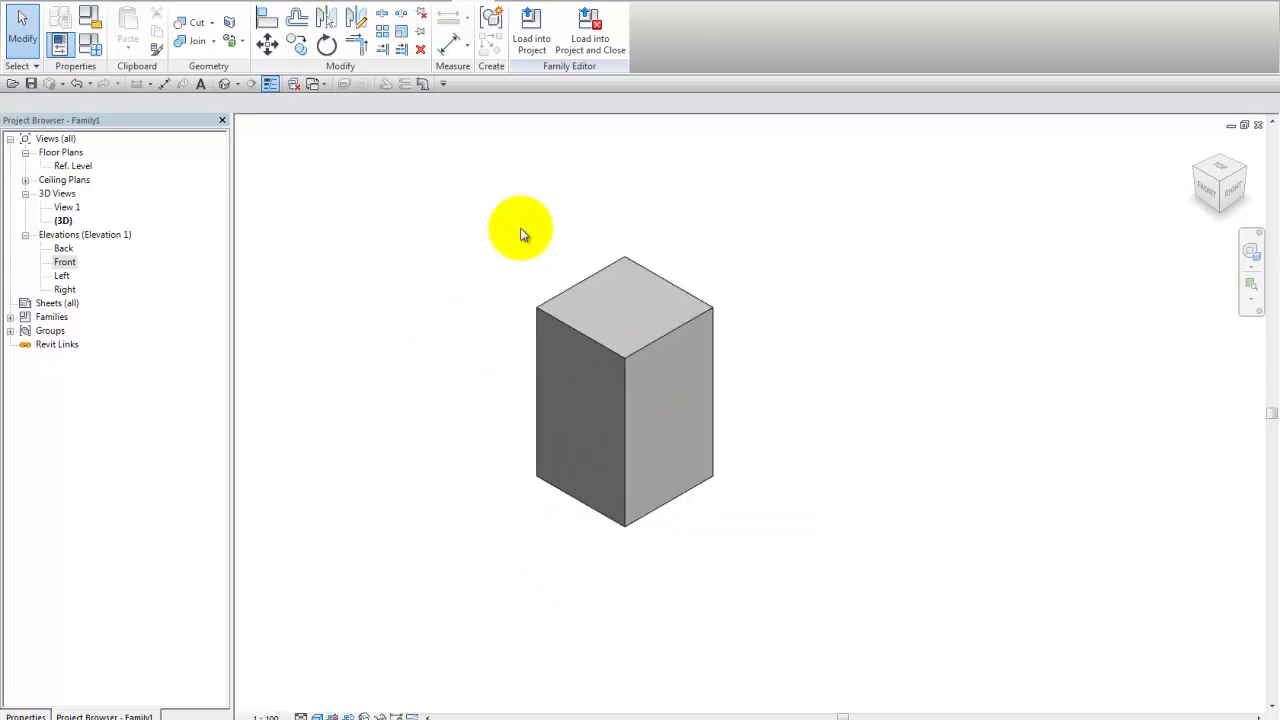
scroll(589, 246, "up", 1)
left_click(667, 281)
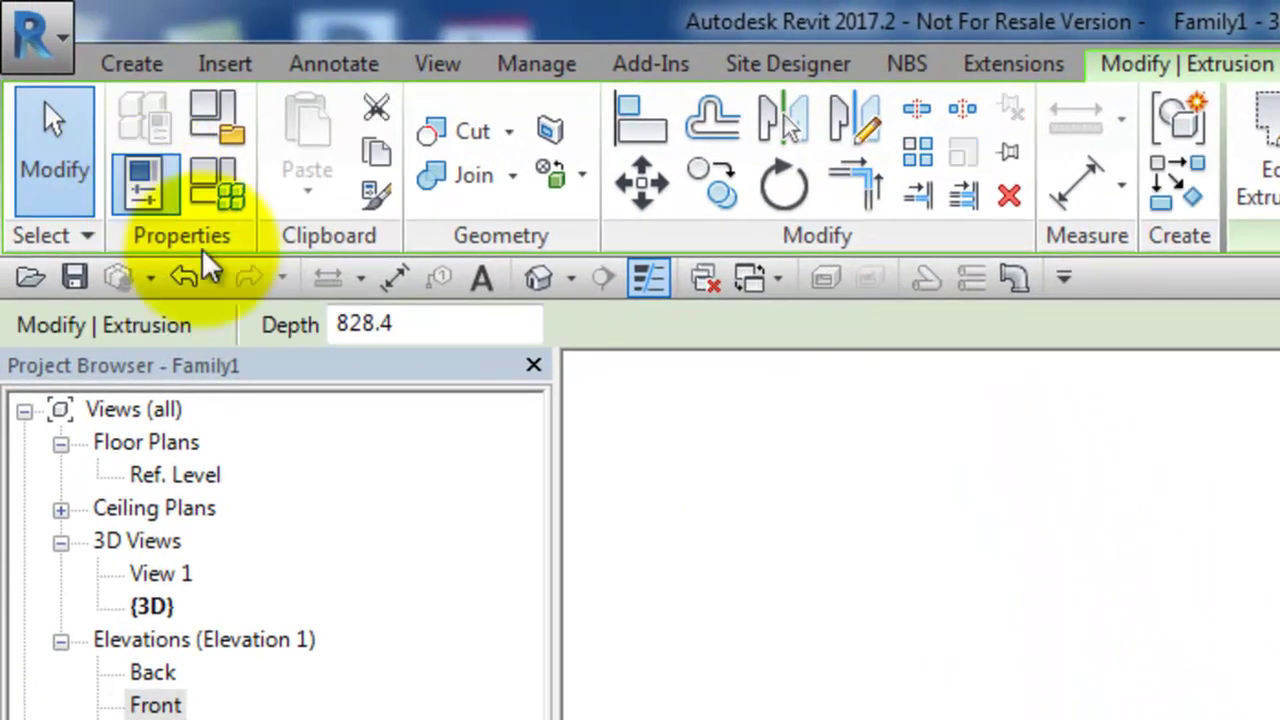
left_click(1083, 550)
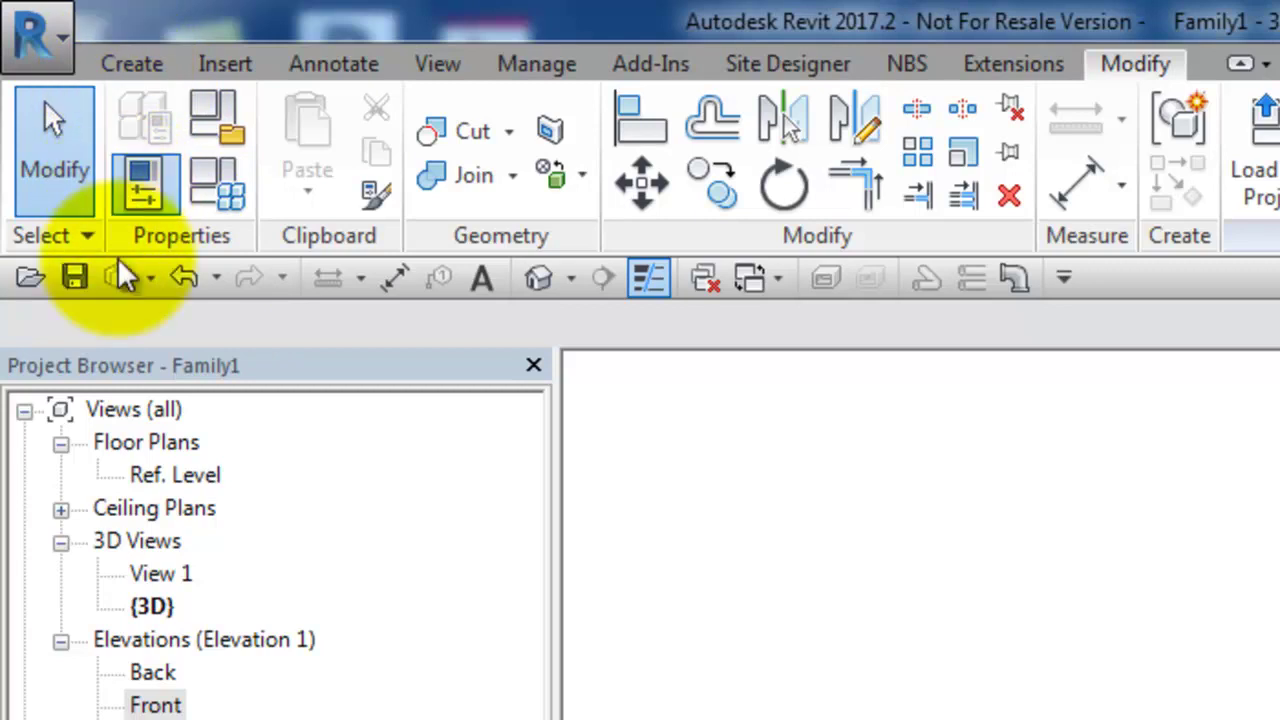
In Family Types, set Depth to 250, Height to 300 and Width to 250, and apply the values to the model
left_click(213, 188)
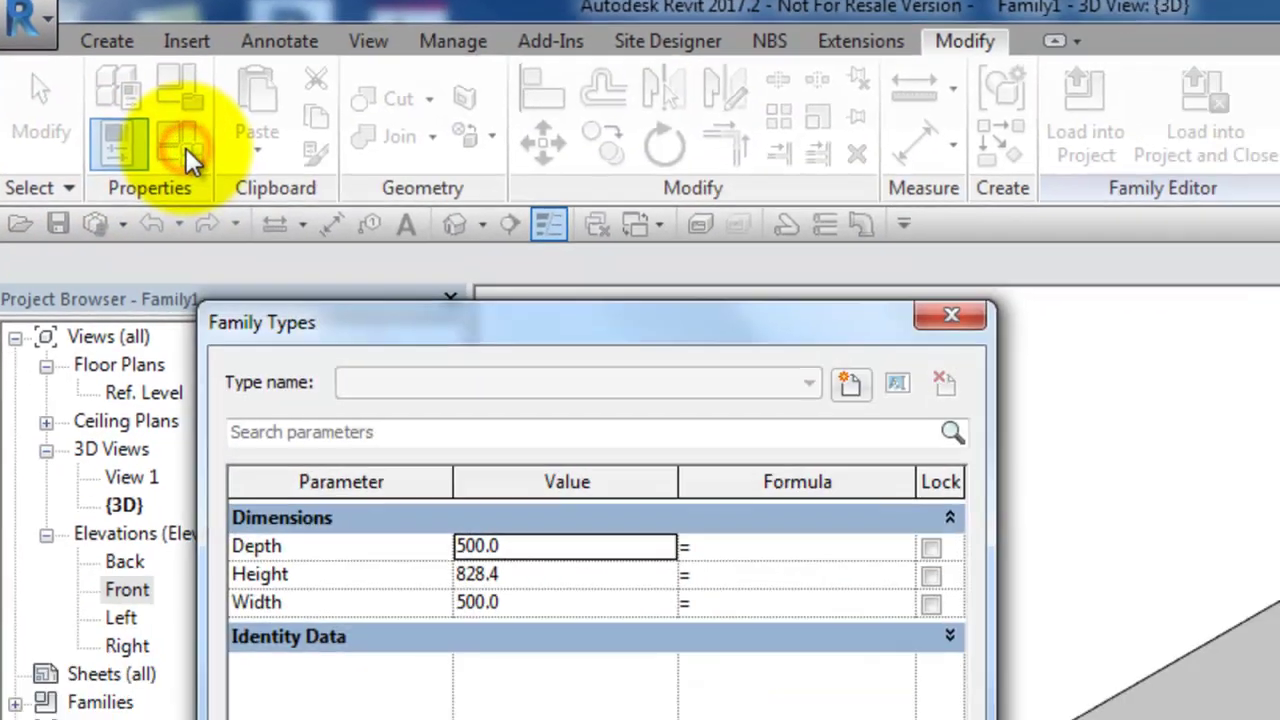
left_click_drag(579, 325, 559, 235)
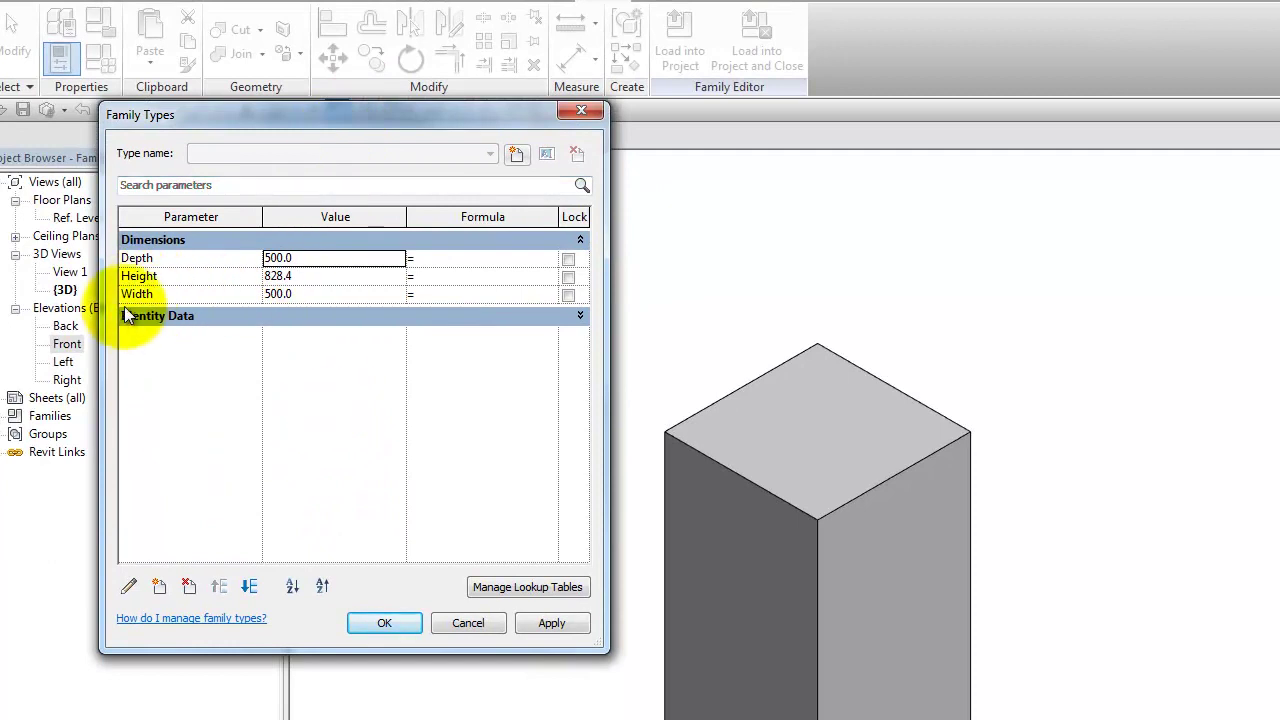
double_click(321, 260)
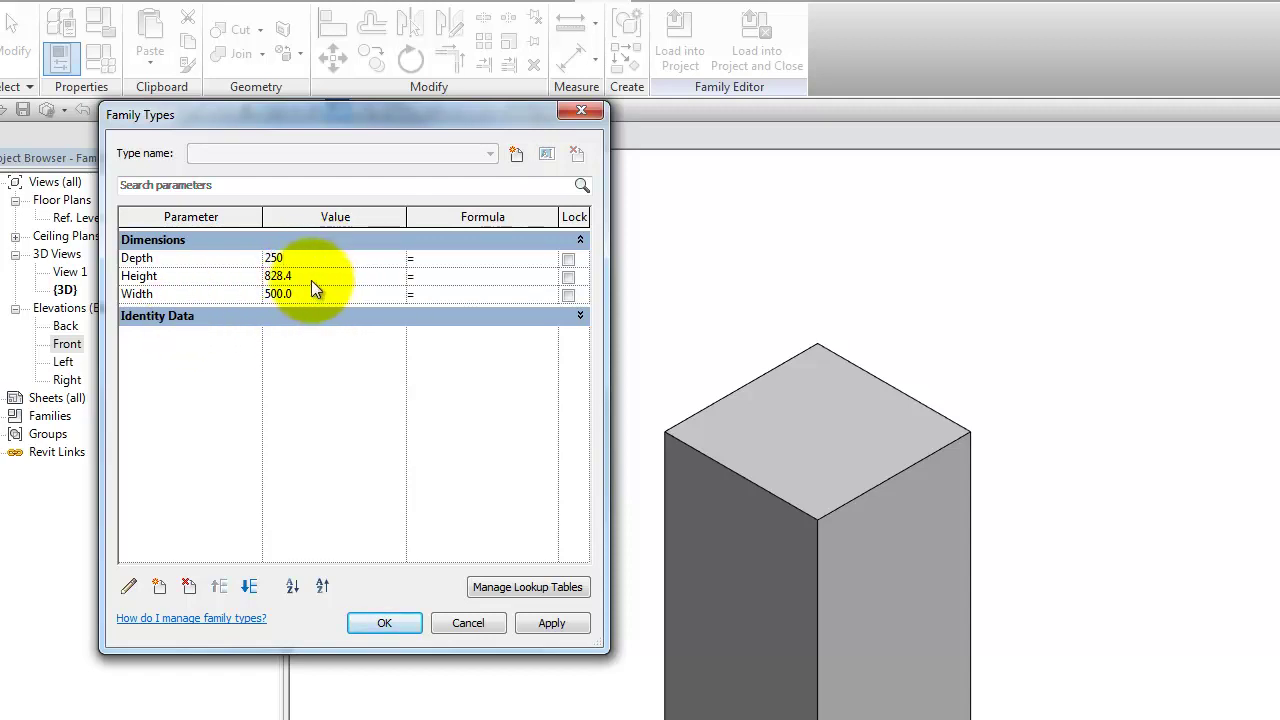
double_click(319, 277)
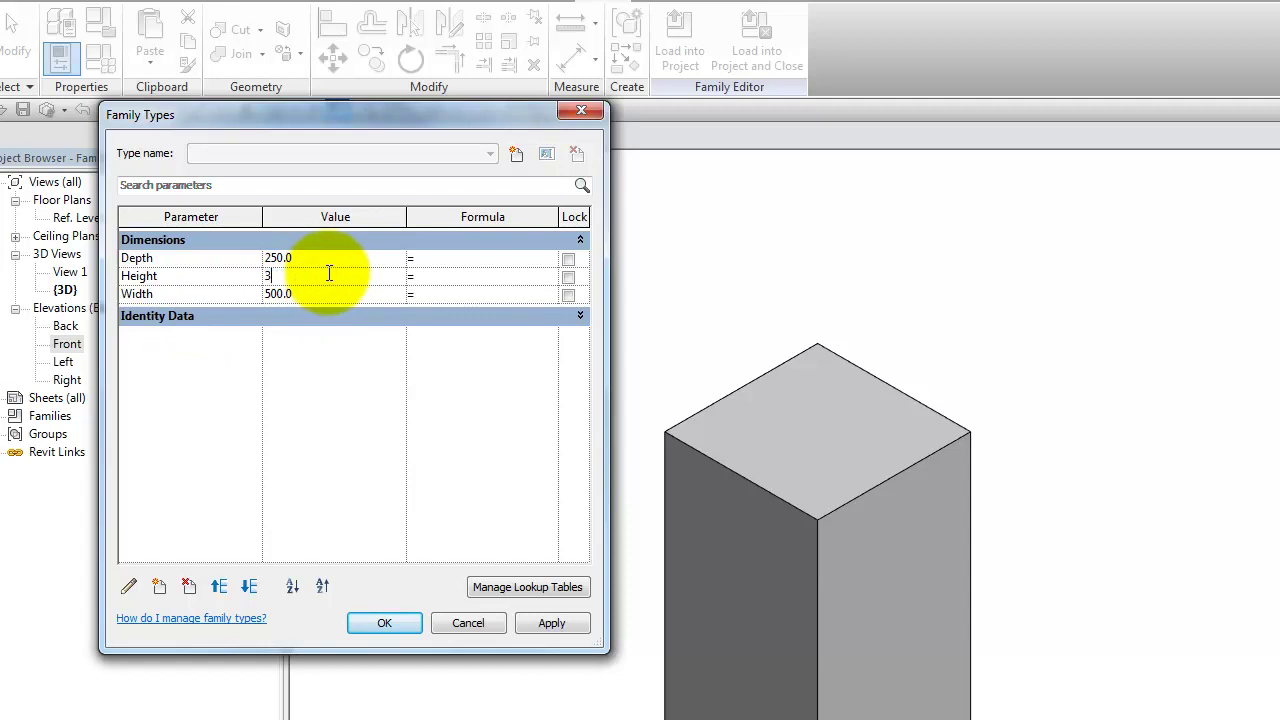
type("300")
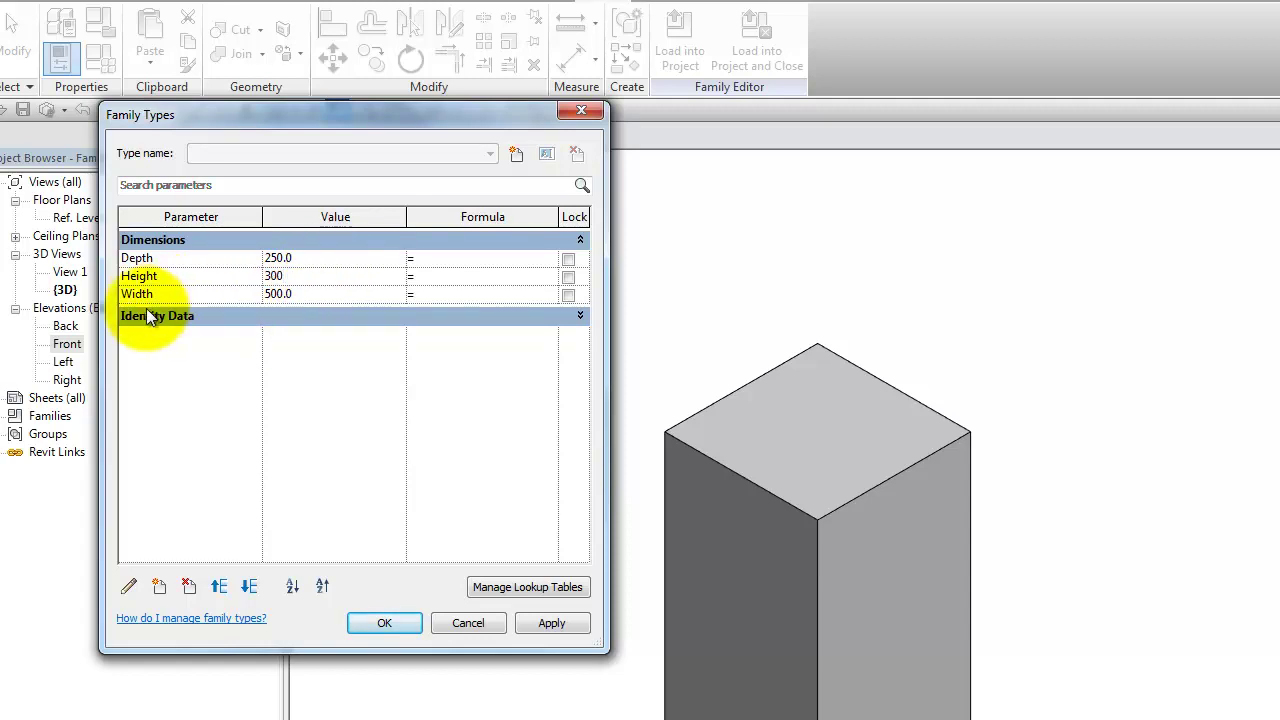
double_click(329, 296)
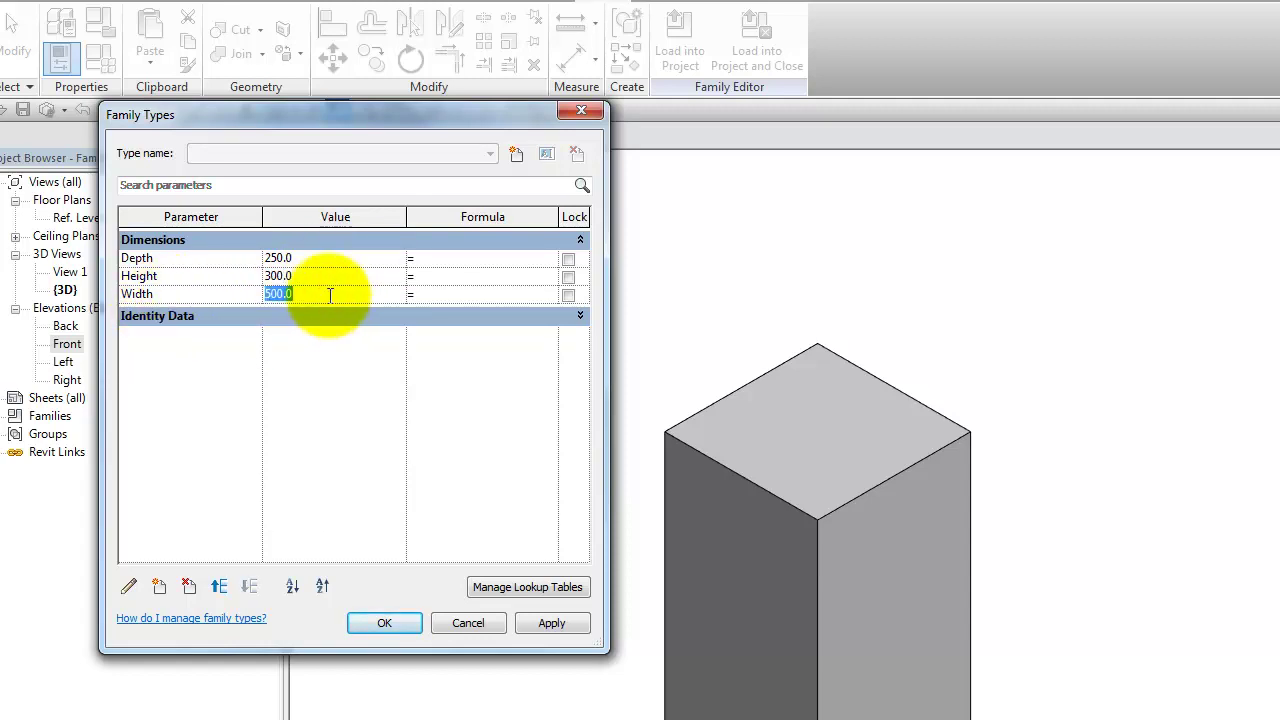
type("250")
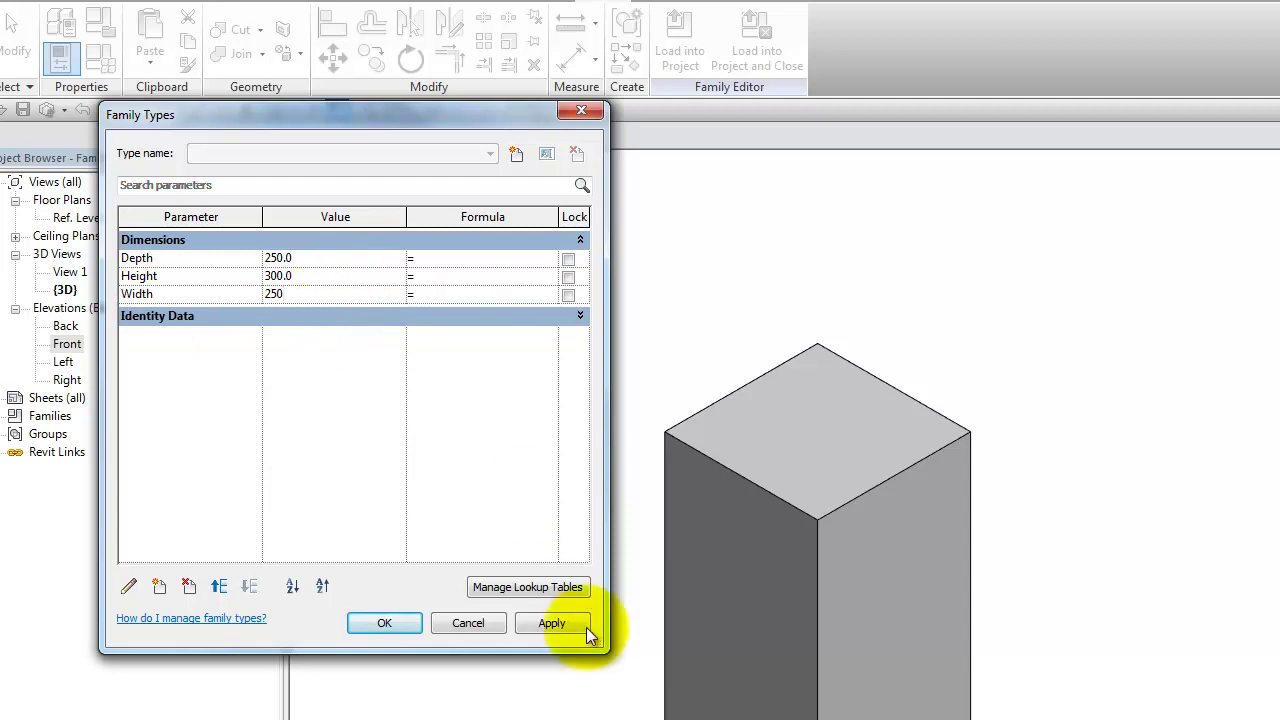
left_click(578, 625)
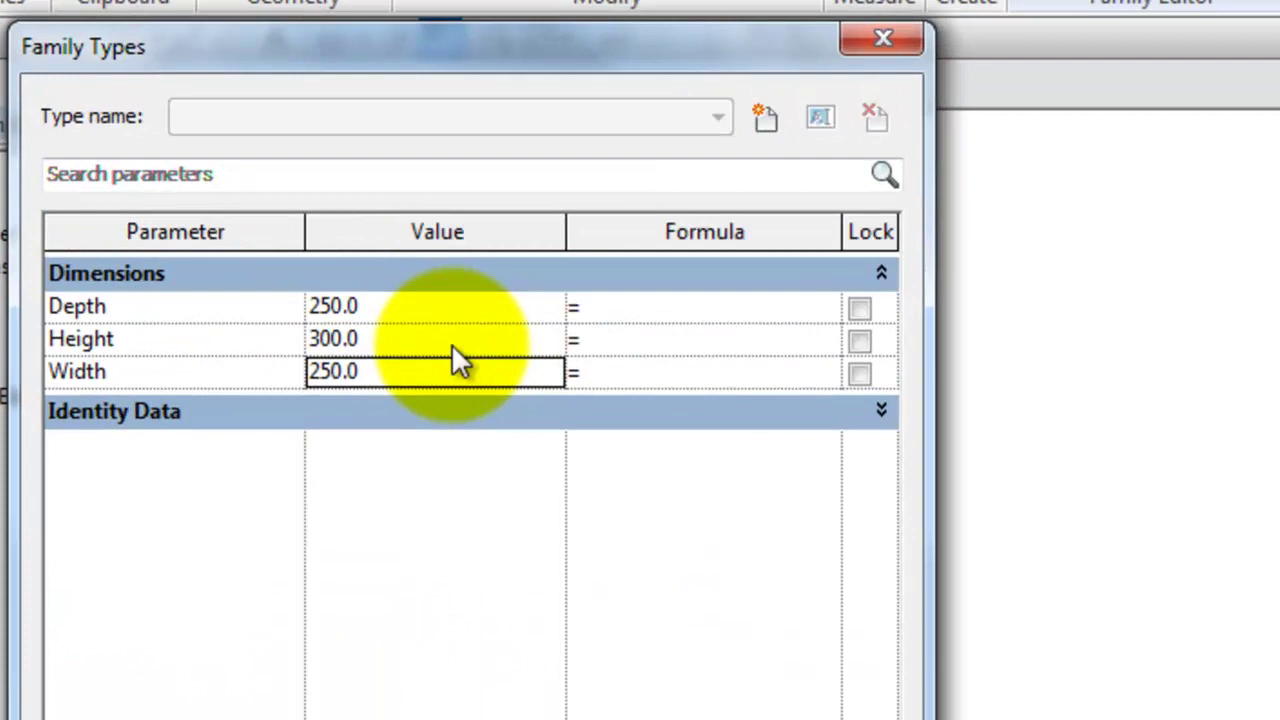
Set the Height parameter to 250, apply it and close Family Types
left_click(225, 162)
type("250")
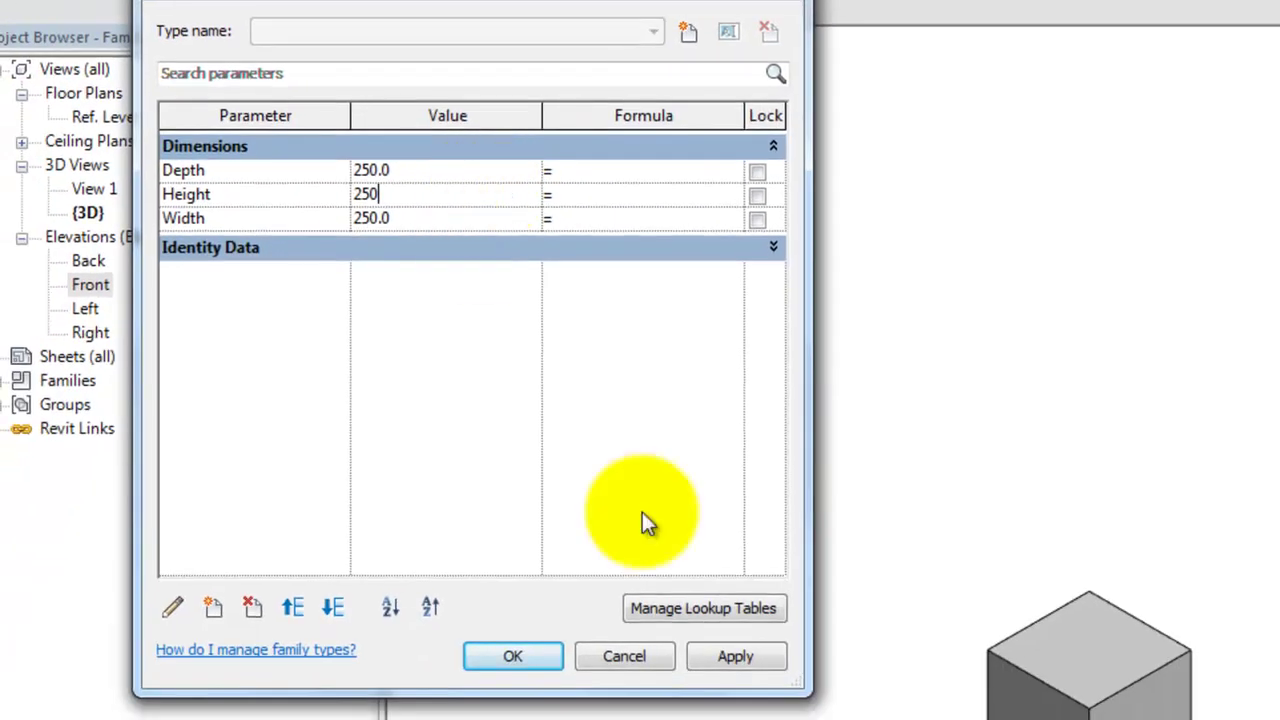
left_click(740, 658)
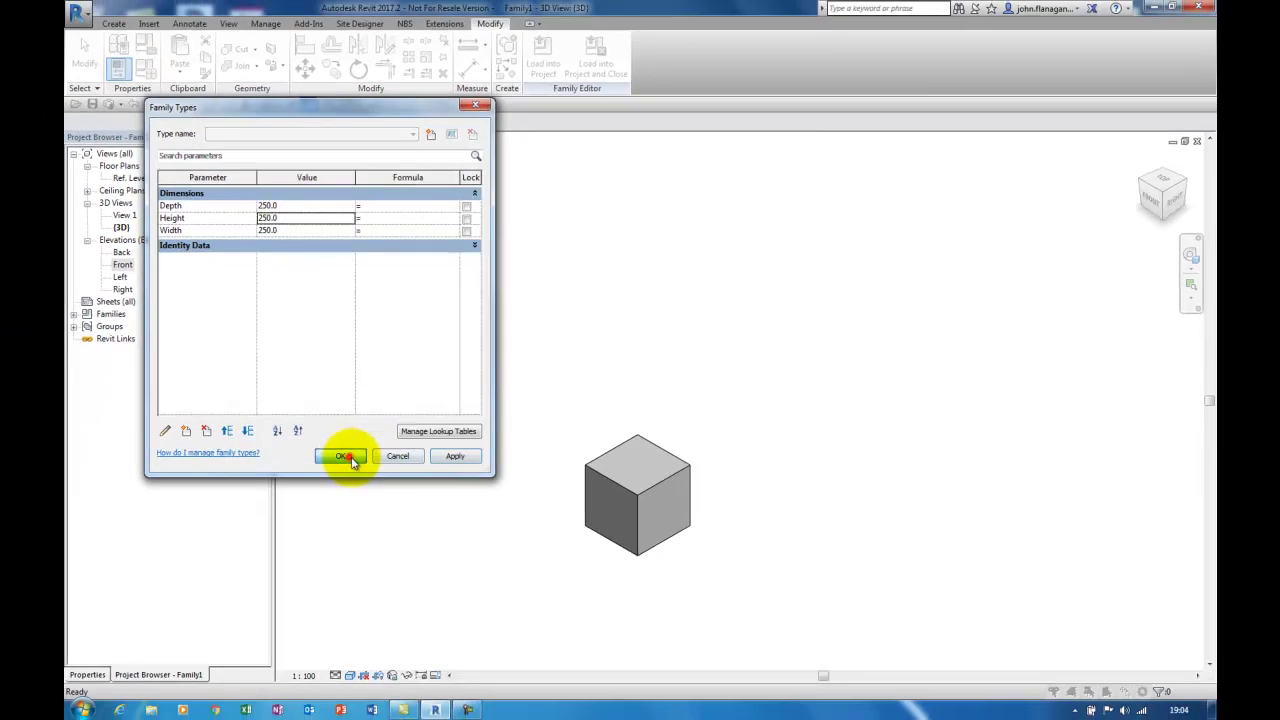
left_click(346, 463)
scroll(682, 326, "down", 3)
scroll(667, 376, "up", 3)
scroll(653, 356, "up", 5)
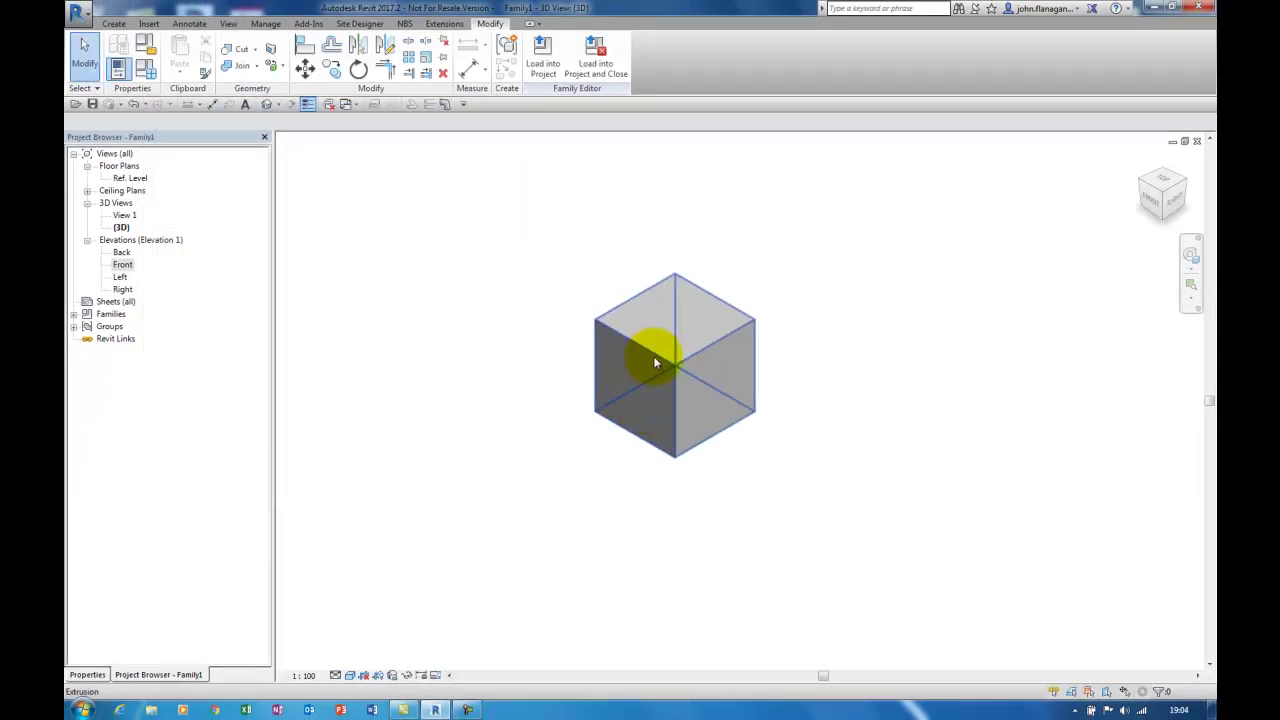
left_click(866, 385)
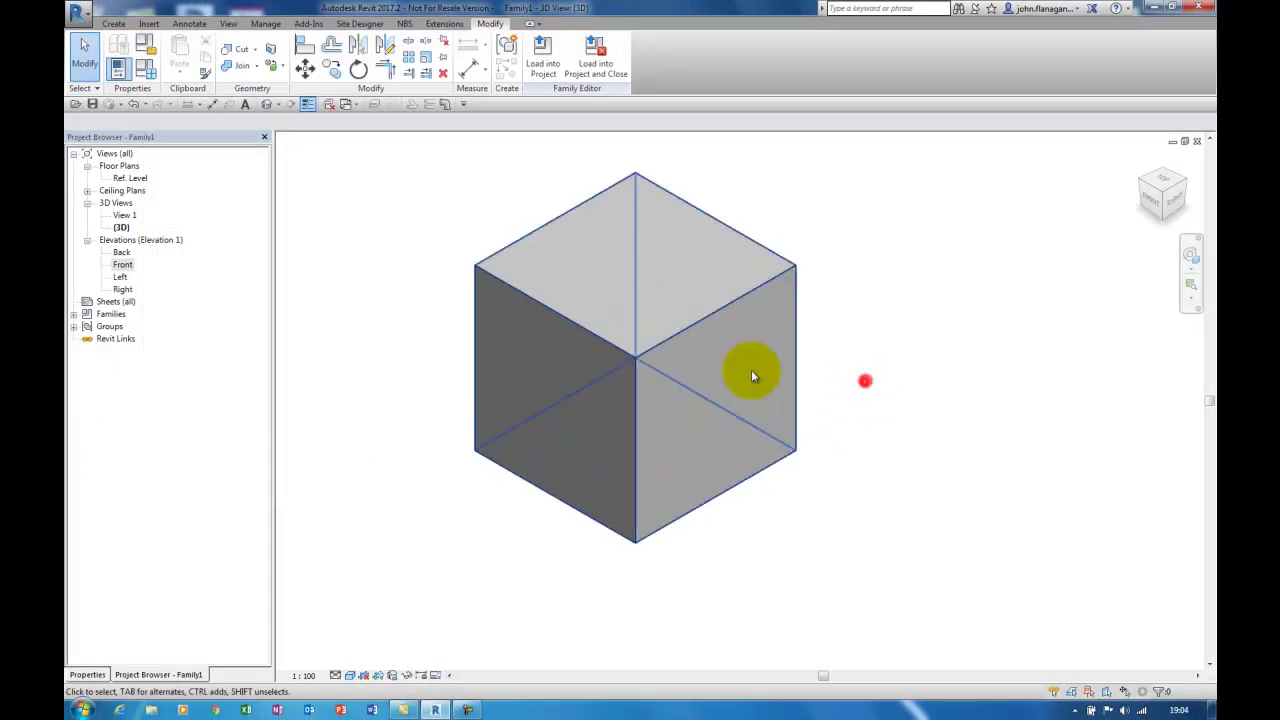
scroll(377, 225, "down", 2)
scroll(382, 215, "up", 1)
left_click(392, 214)
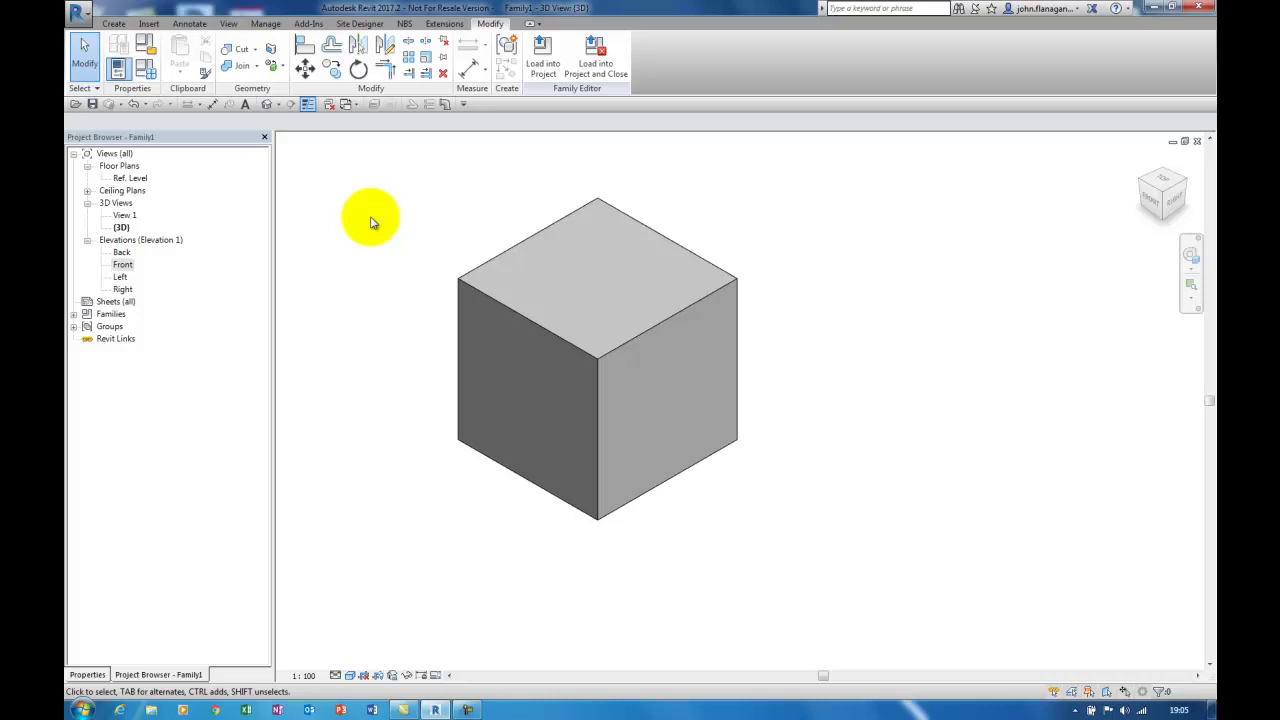
scroll(651, 460, "down", 3)
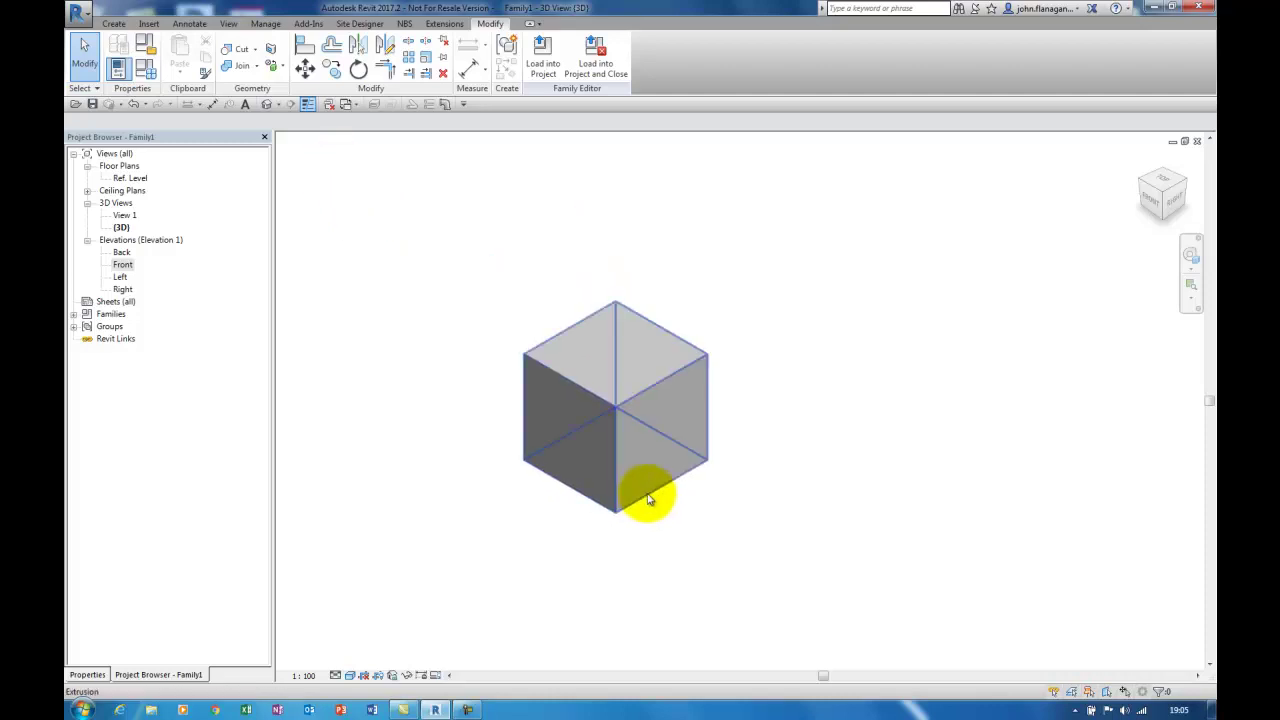
scroll(600, 405, "up", 4)
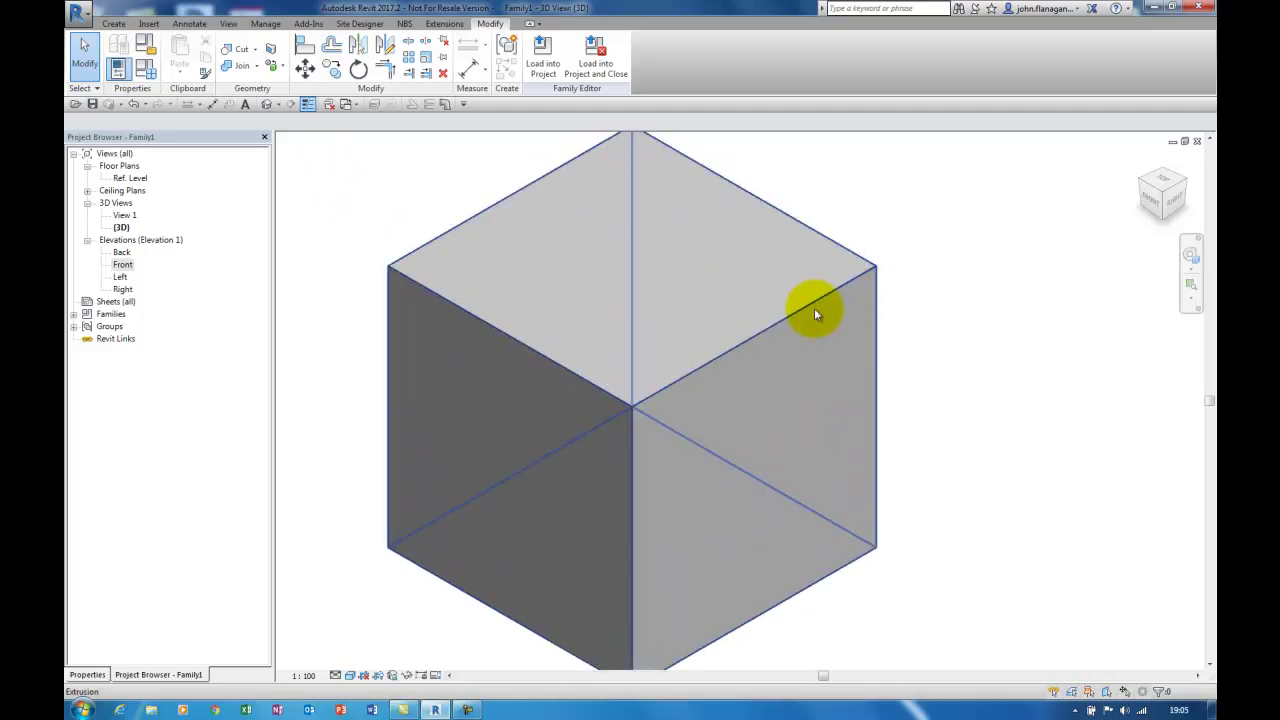
scroll(814, 306, "down", 2)
scroll(470, 249, "up", 1)
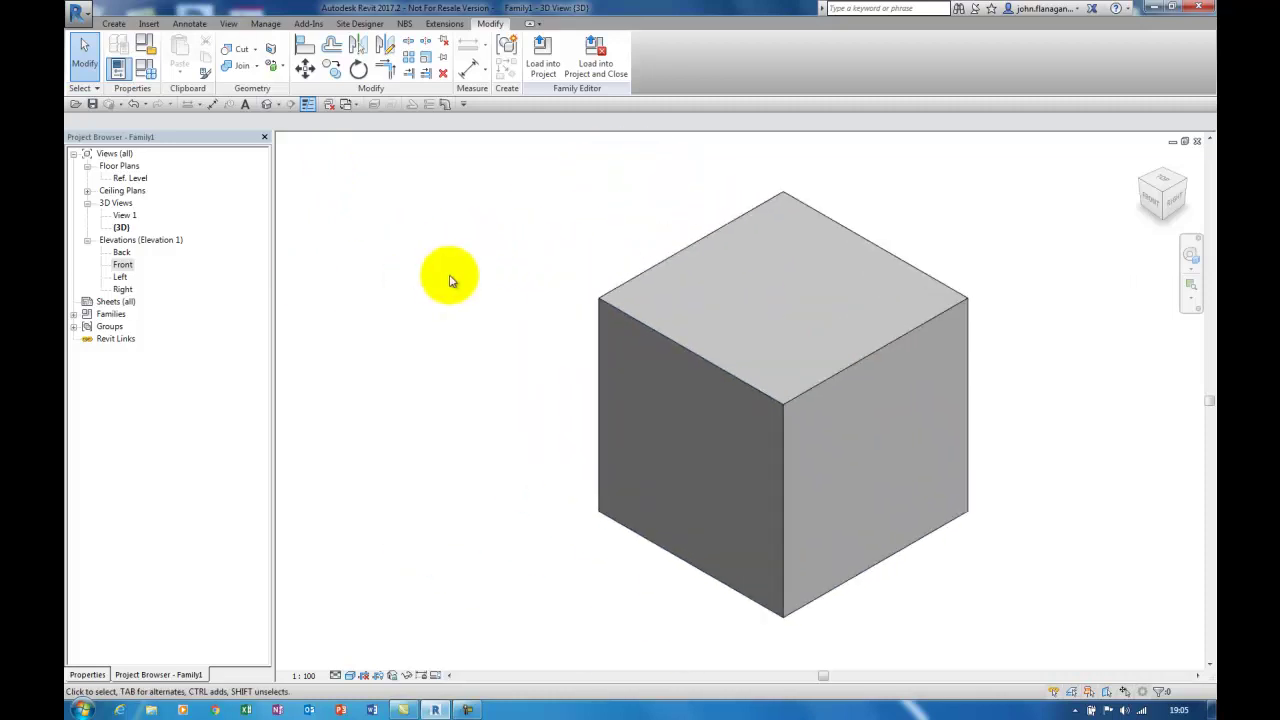
scroll(449, 275, "down", 1)
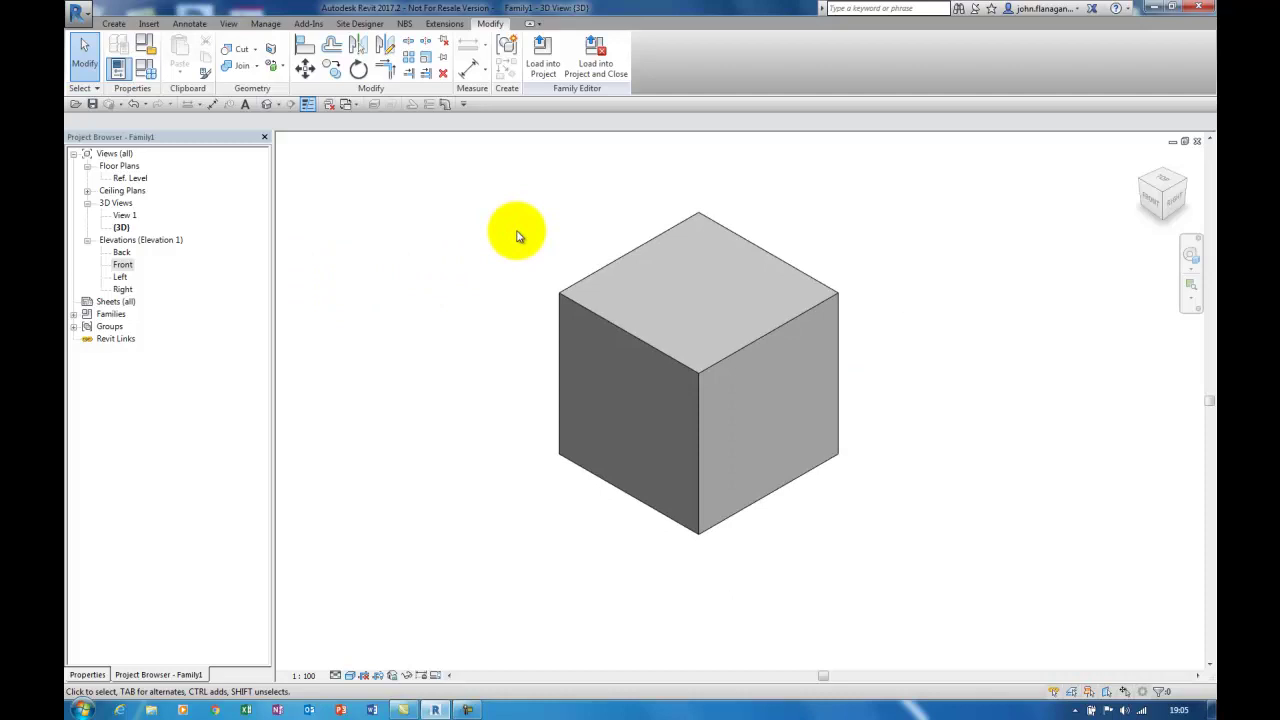